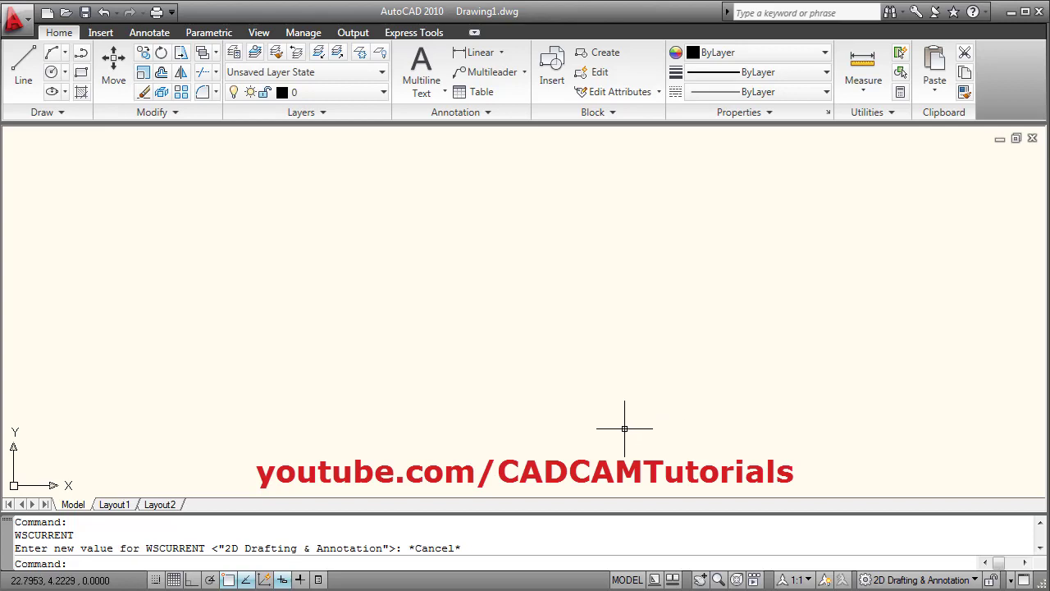
Switch to the 3D Modeling workspace and close the Tool Palettes.
{"action": "left_click", "coordinate": [940, 580]}
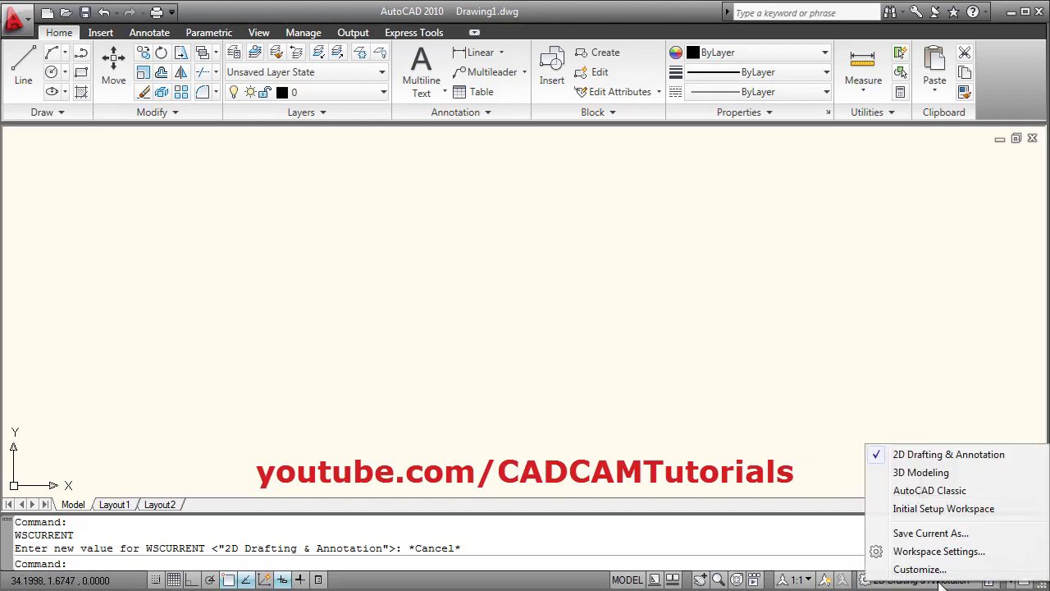
{"action": "left_click", "coordinate": [921, 473]}
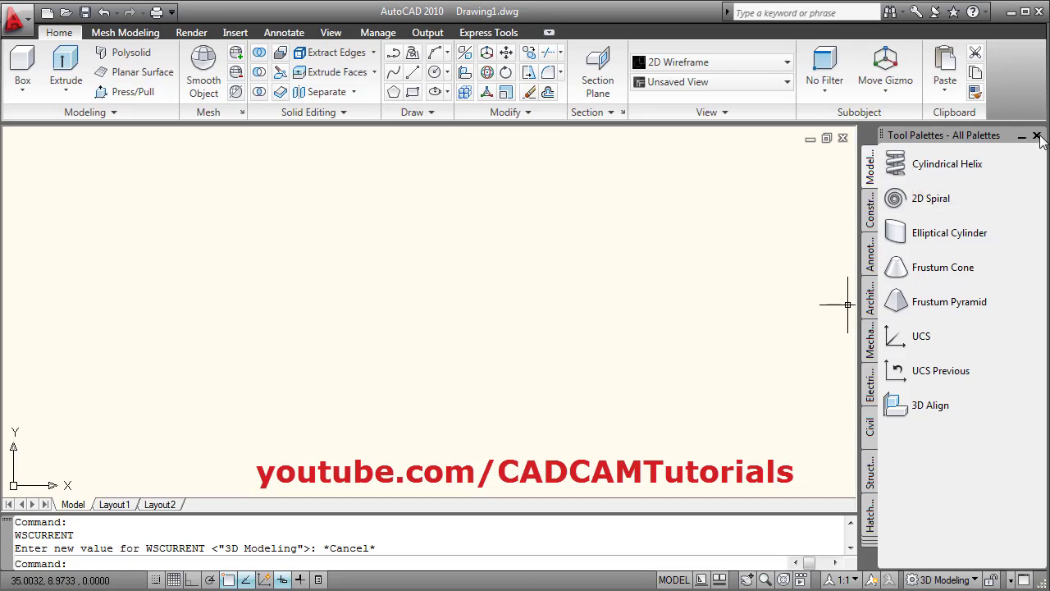
{"action": "left_click", "coordinate": [1037, 136]}
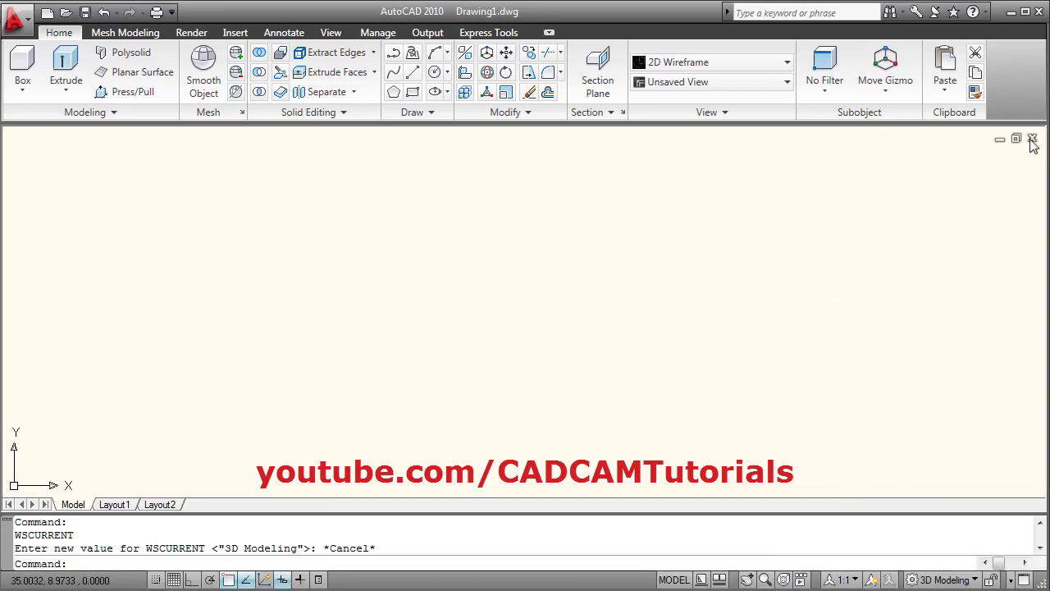
Set the view to SE Isometric and set the UCS icon to Noorigin.
{"action": "left_click", "coordinate": [672, 85]}
{"action": "left_click", "coordinate": [675, 216]}
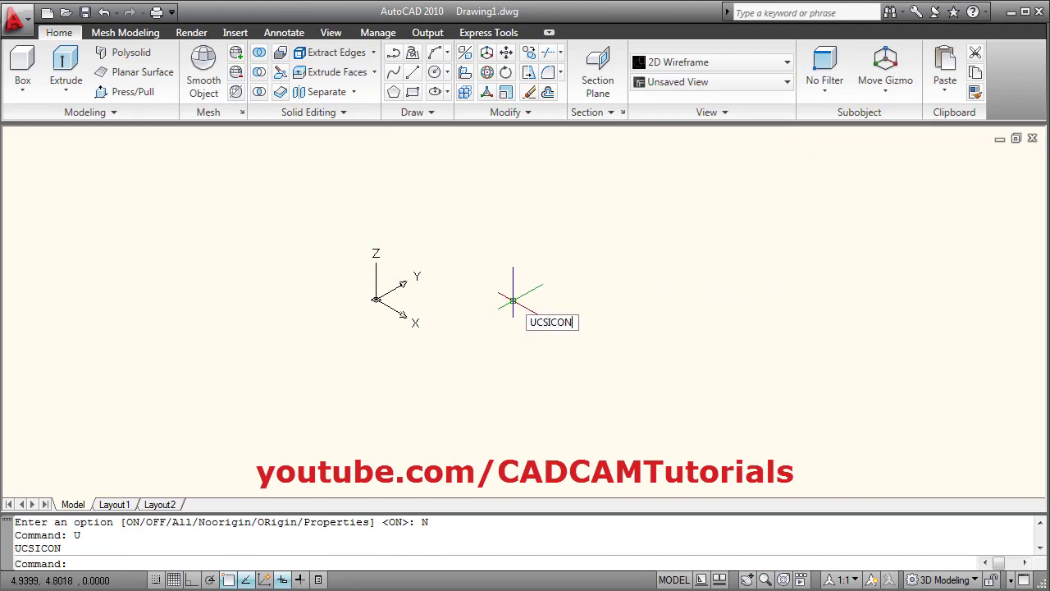
{"action": "key", "text": "Return"}
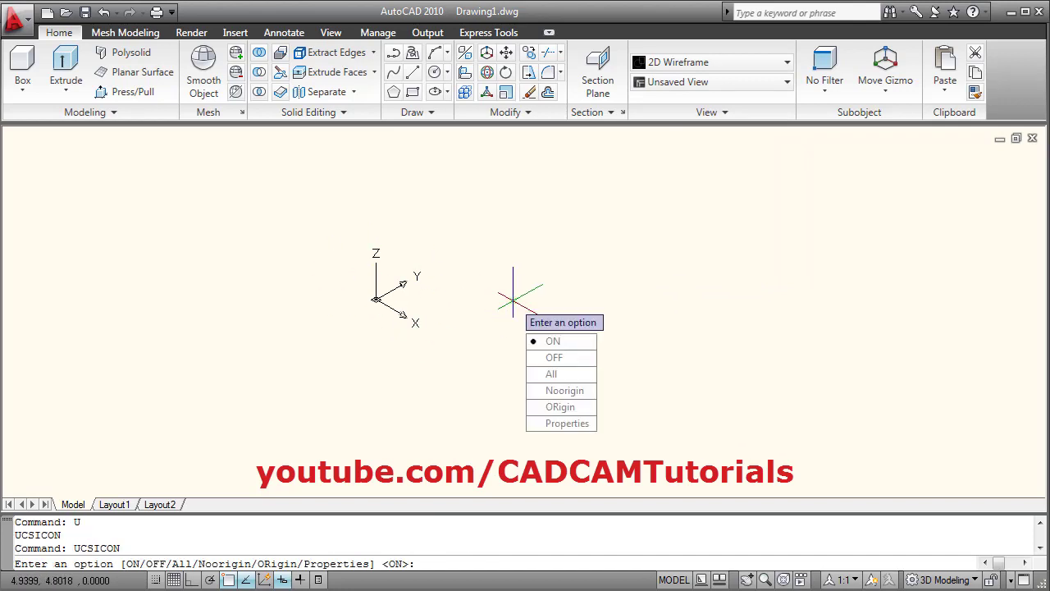
{"action": "left_click", "coordinate": [564, 390]}
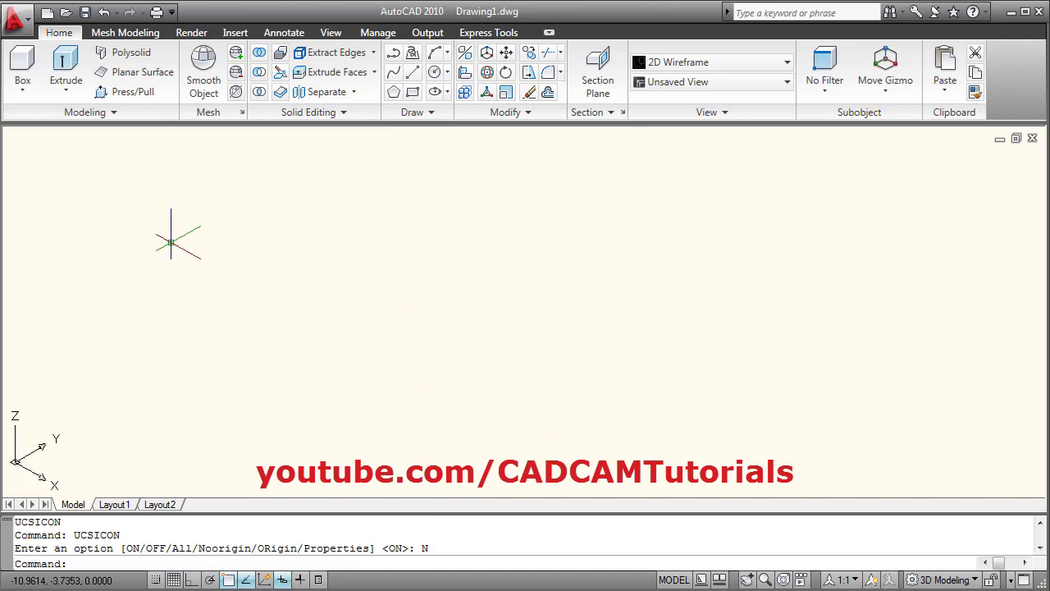
Draw a 10 × 10 × 10 box solid and zoom to its extents.
{"action": "left_click", "coordinate": [20, 66]}
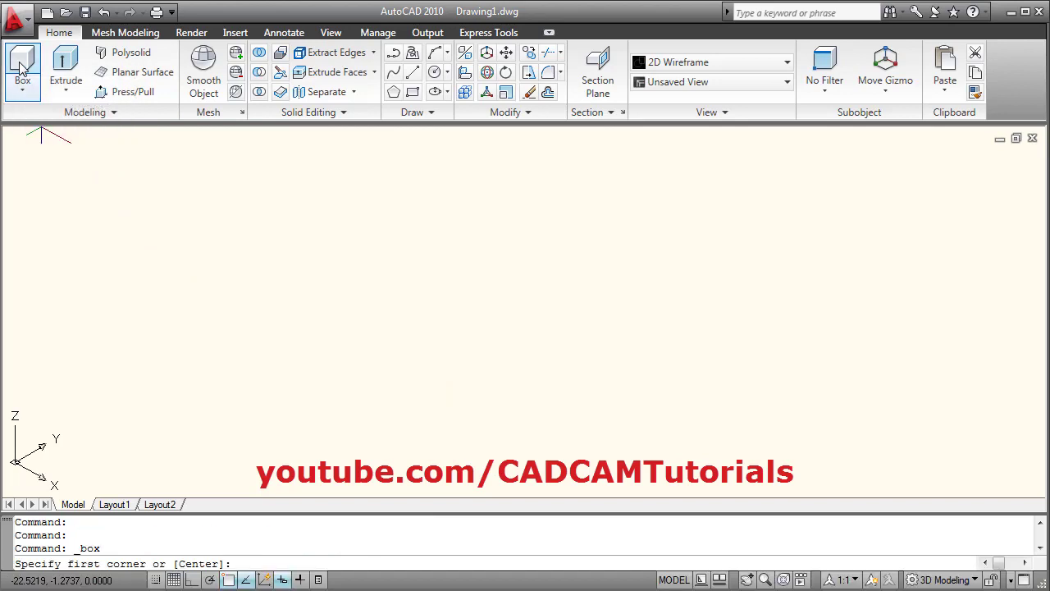
{"action": "left_click", "coordinate": [370, 317]}
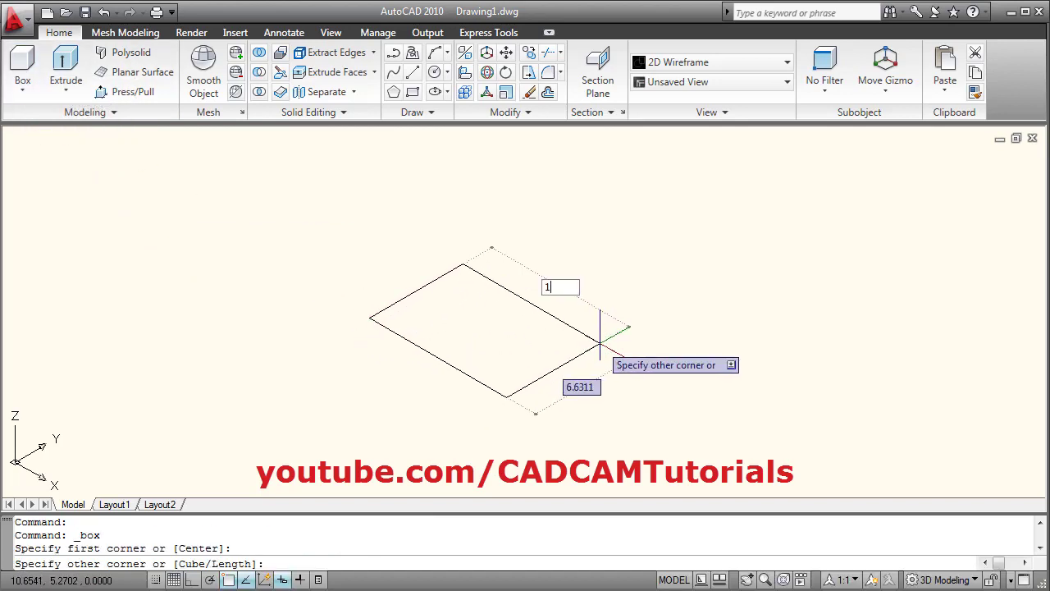
{"action": "key", "text": "Tab"}
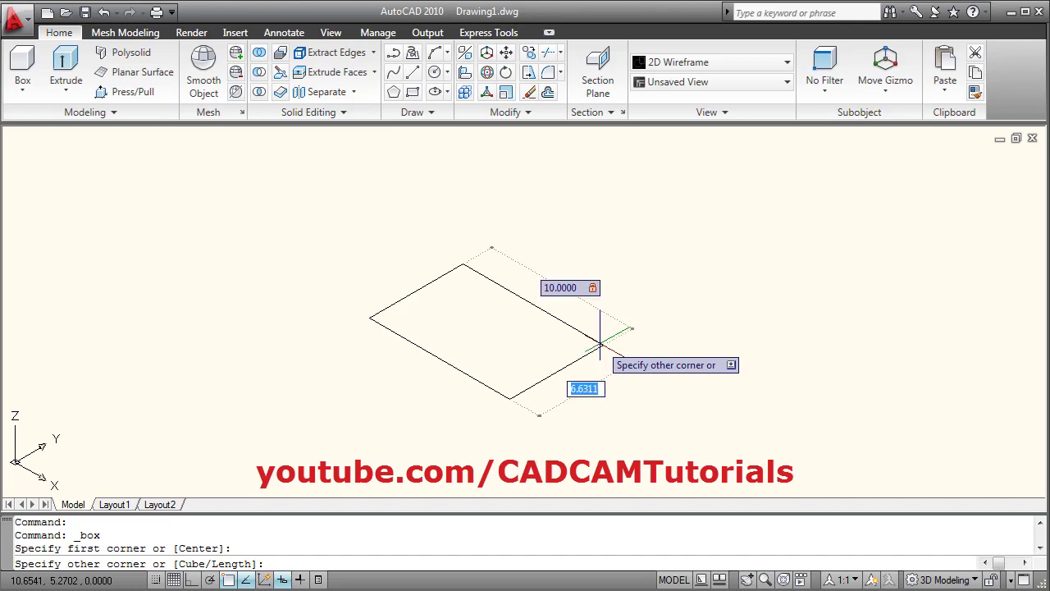
{"action": "type", "text": "10"}
{"action": "key", "text": "Return"}
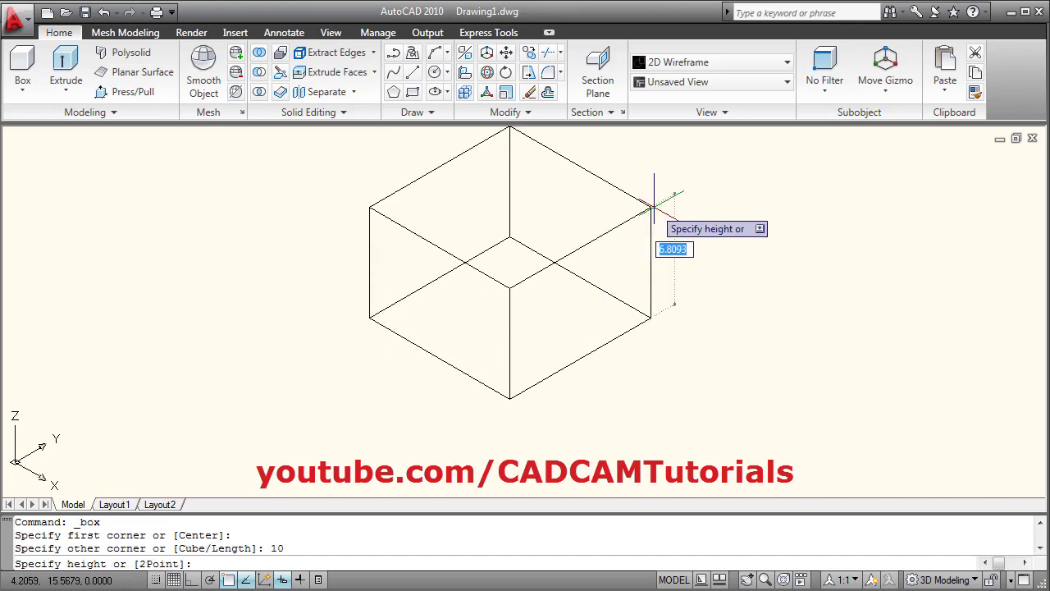
{"action": "key", "text": "Return"}
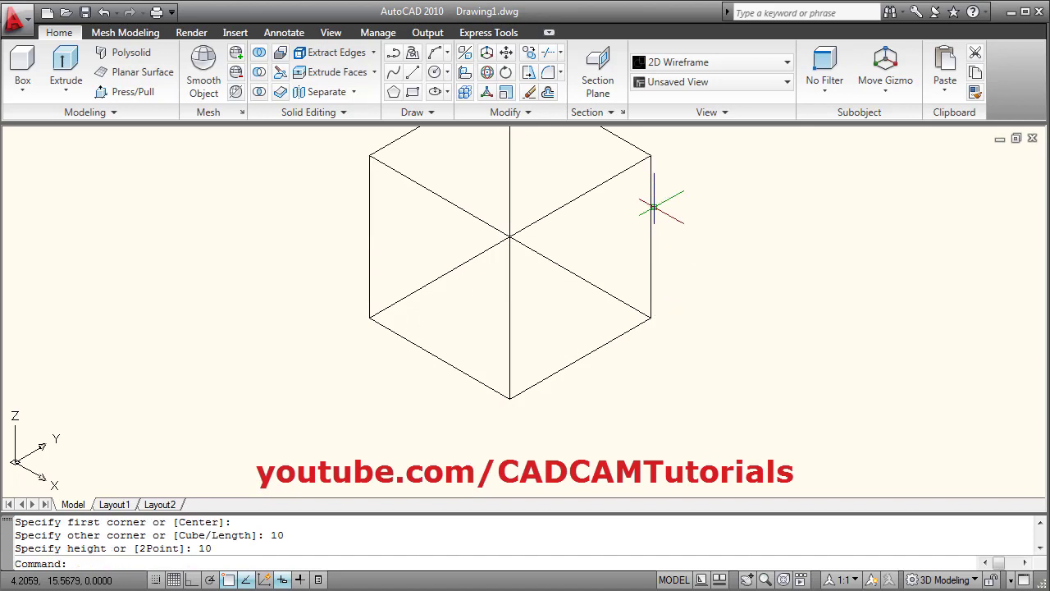
{"action": "middle_click", "coordinate": [556, 345]}
{"action": "middle_click", "coordinate": [555, 344]}
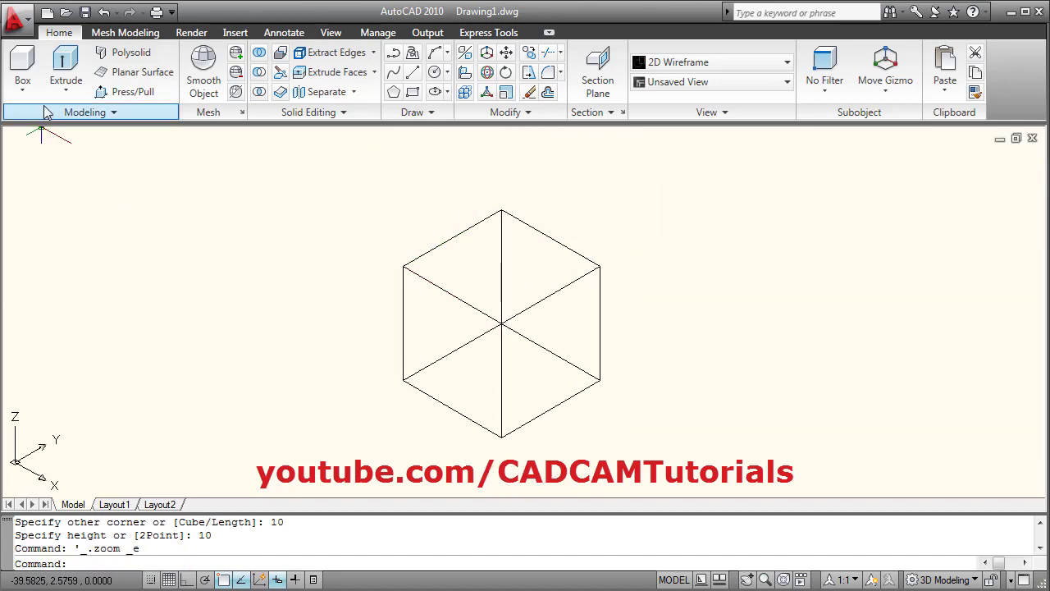
Draw a radius 5, height 10 cylinder centred on the box's top face, then zoom extents.
{"action": "left_click", "coordinate": [22, 85]}
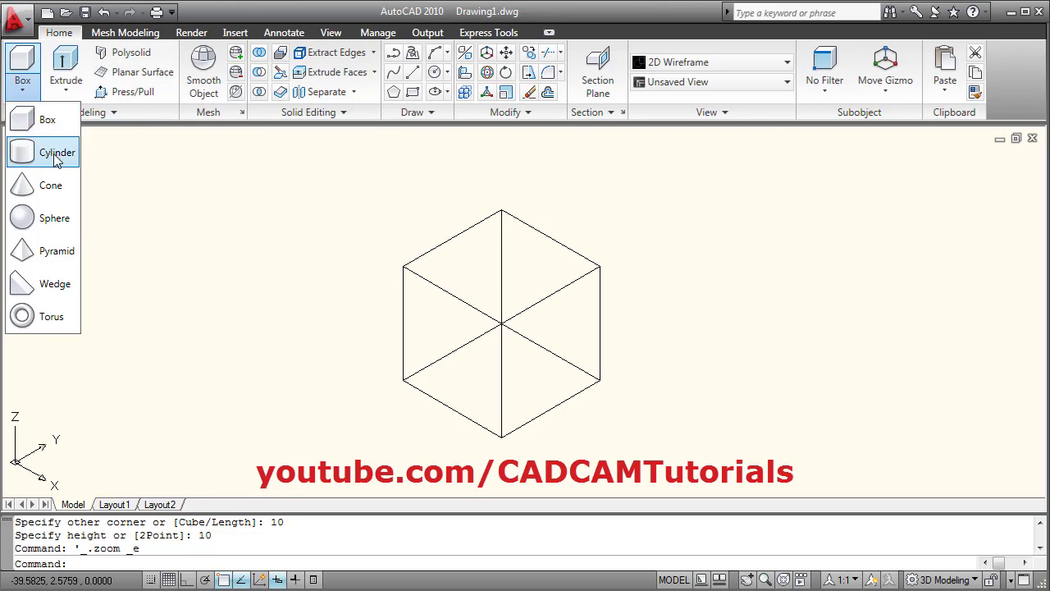
{"action": "left_click", "coordinate": [57, 154]}
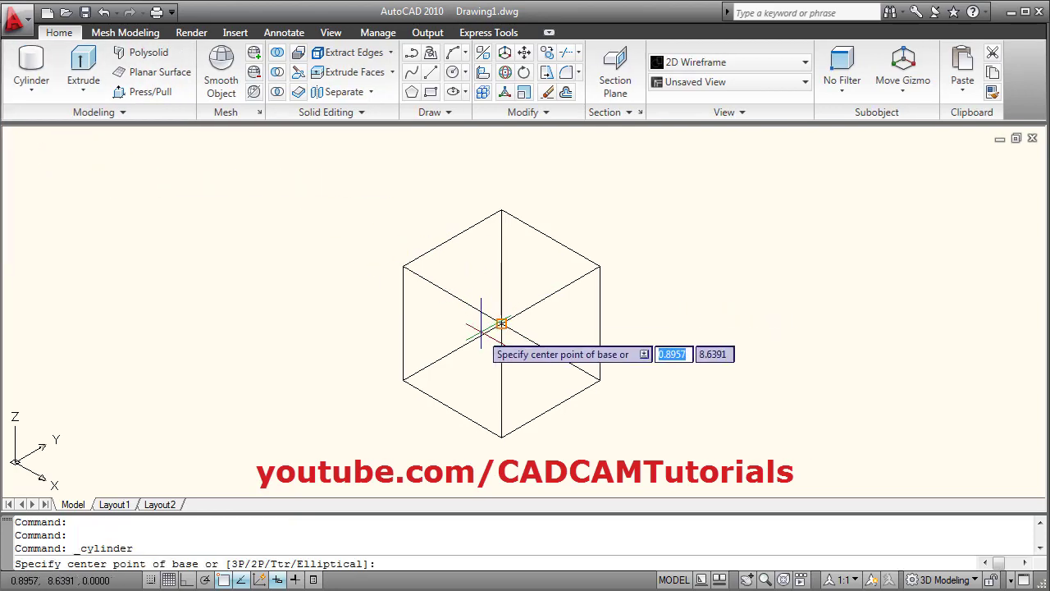
{"action": "middle_click_drag", "start_coordinate": [501, 324], "coordinate": [534, 333], "text": "shift"}
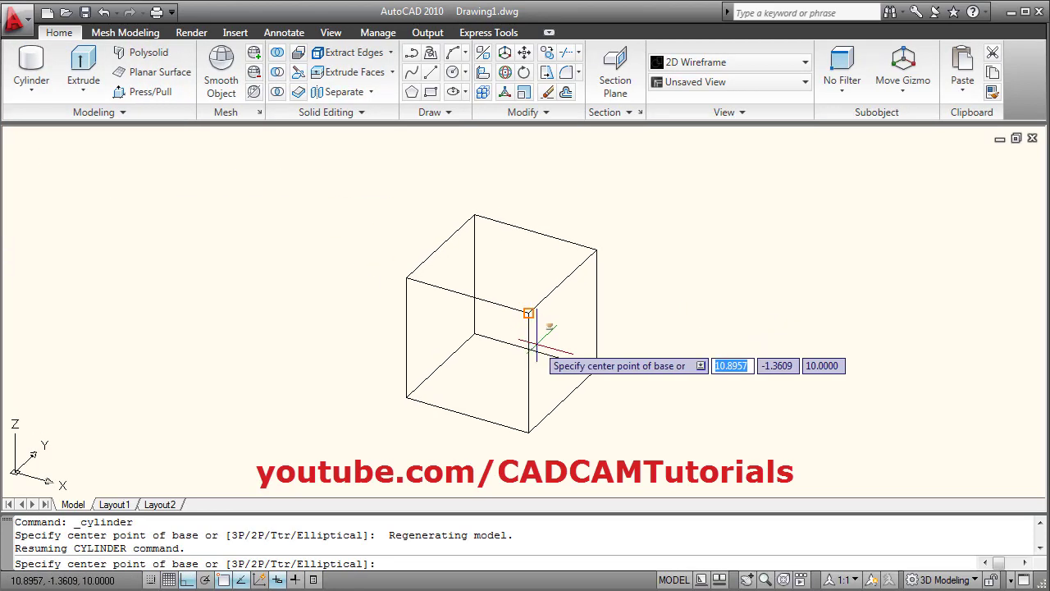
{"action": "scroll", "coordinate": [656, 254], "scroll_direction": "up", "scroll_amount": 4}
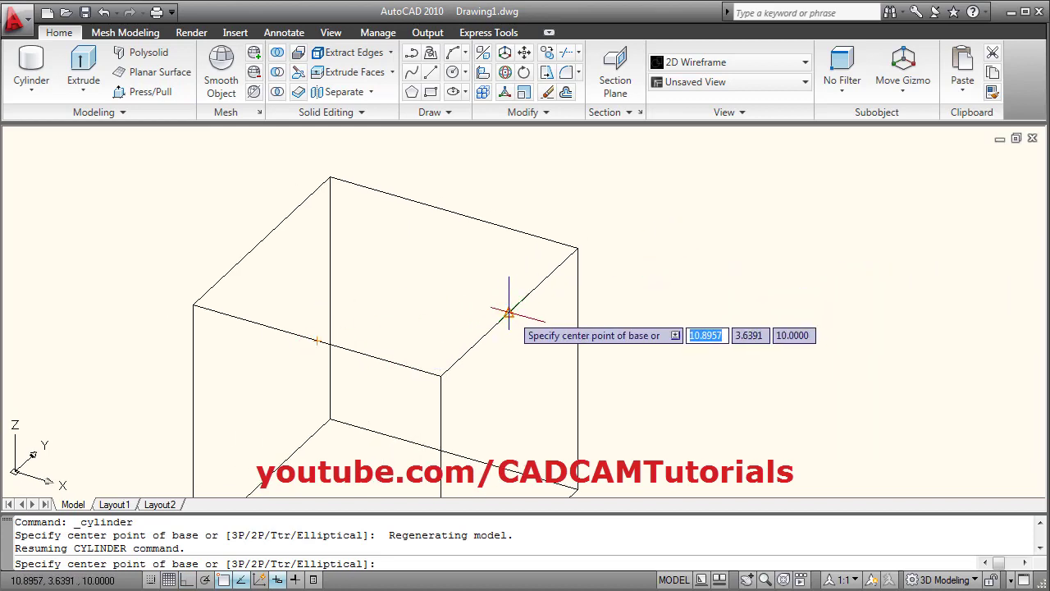
{"action": "left_click", "coordinate": [384, 275]}
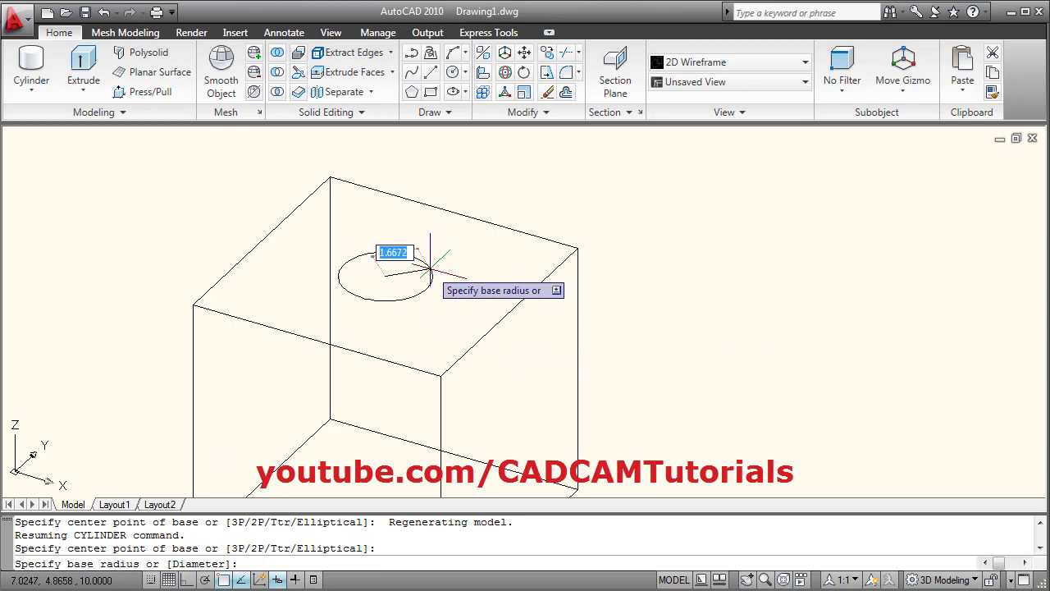
{"action": "type", "text": "5"}
{"action": "key", "text": "Return"}
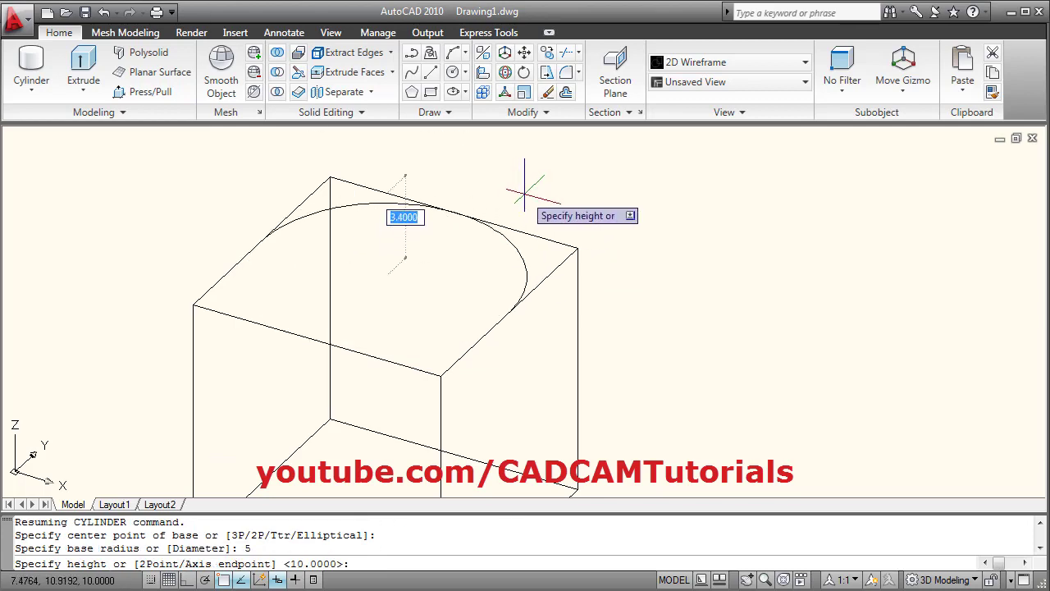
{"action": "type", "text": "10"}
{"action": "key", "text": "Return"}
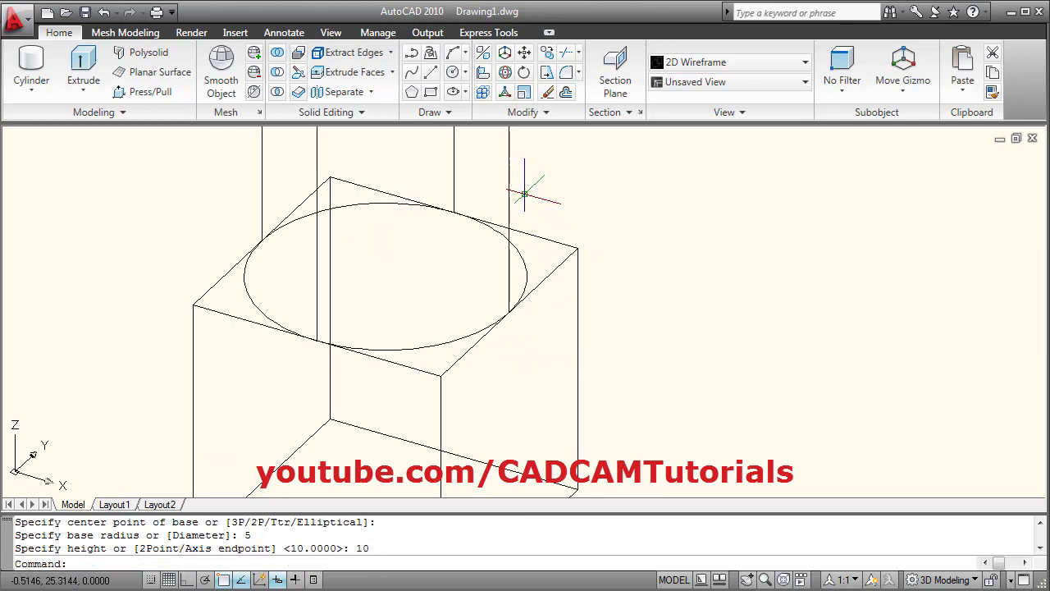
{"action": "middle_click", "coordinate": [540, 188]}
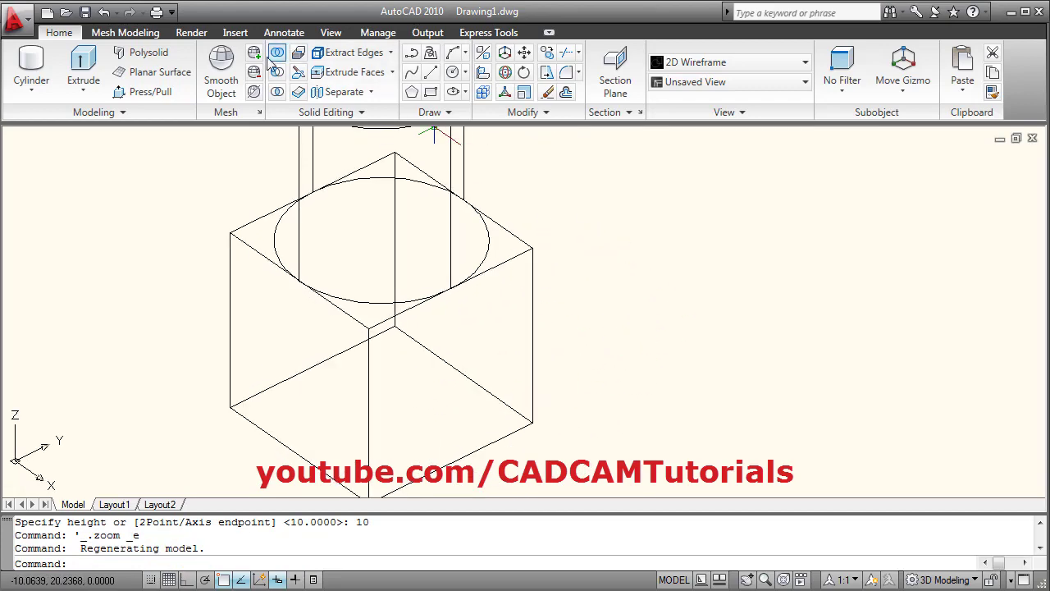
Switch the coordinate system to the Right preset UCS.
{"action": "left_click", "coordinate": [334, 32]}
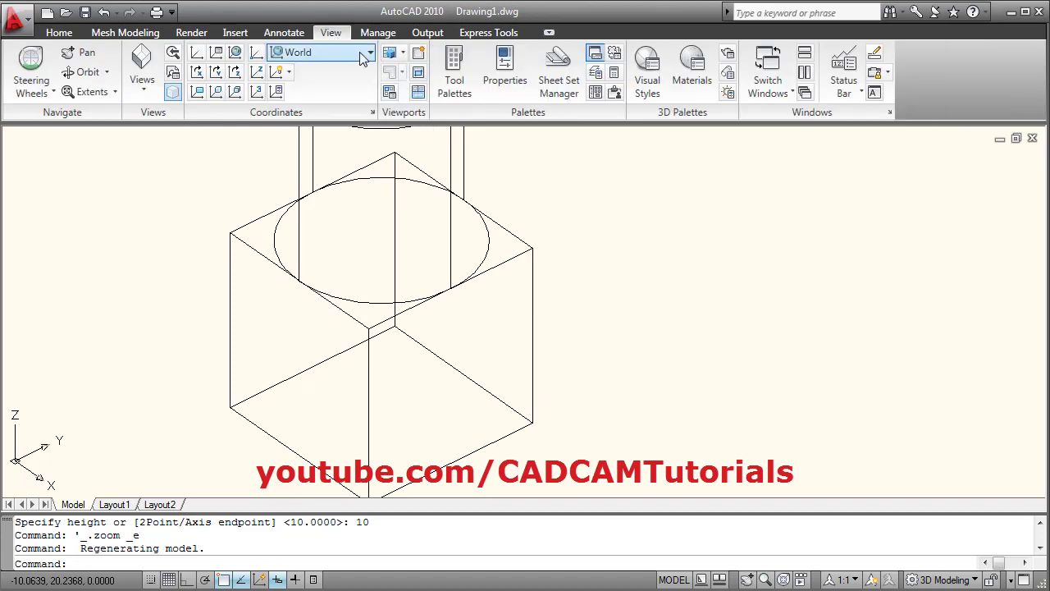
{"action": "left_click", "coordinate": [340, 52]}
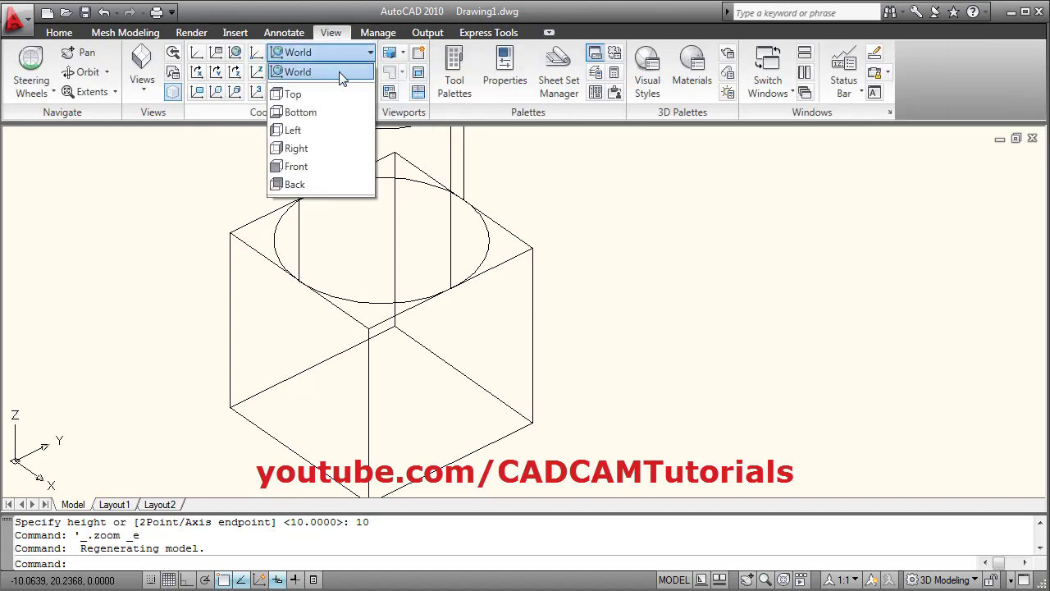
{"action": "left_click", "coordinate": [296, 148]}
{"action": "left_click", "coordinate": [458, 283]}
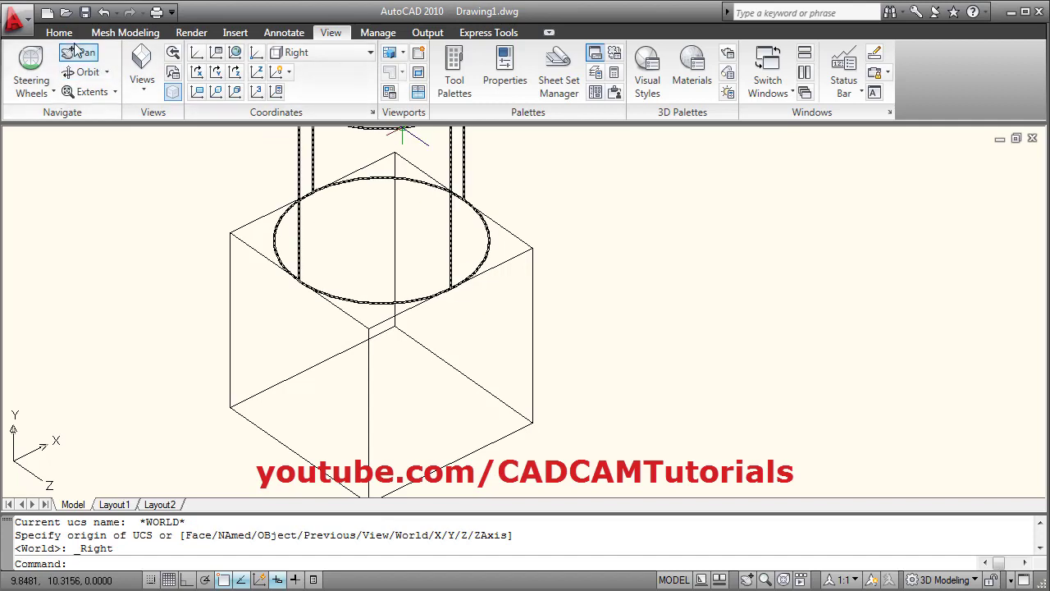
Draw a radius 5, height 5 cylinder from the box side edge midpoint.
{"action": "left_click", "coordinate": [59, 36]}
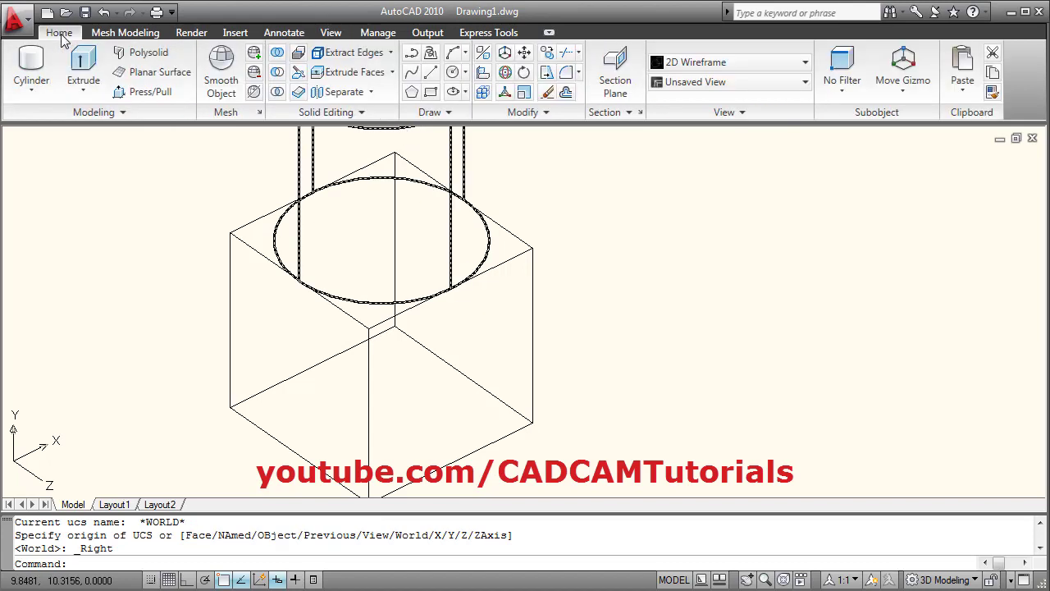
{"action": "left_click", "coordinate": [31, 64]}
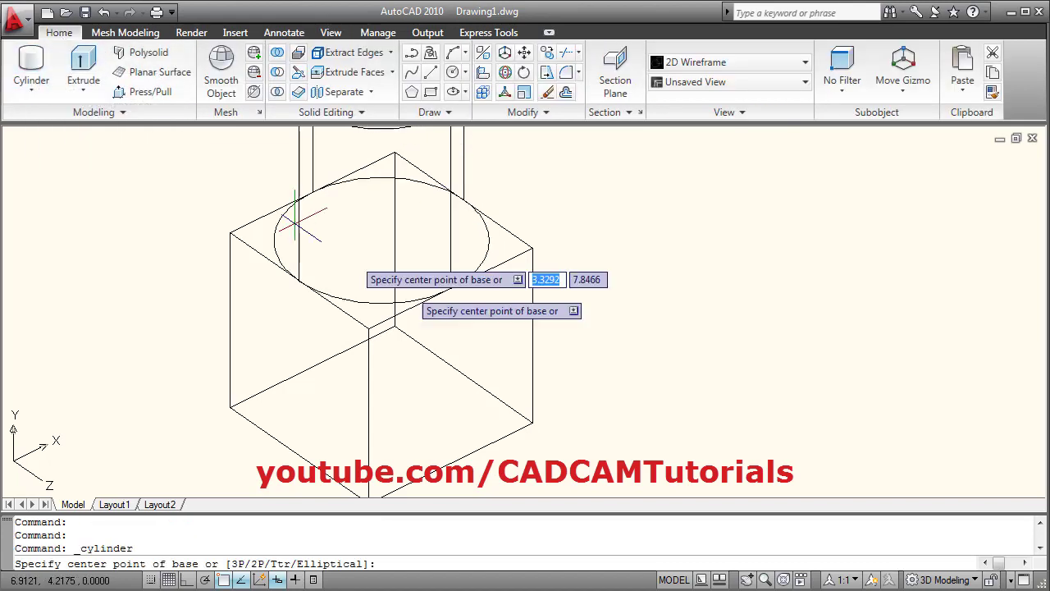
{"action": "left_click", "coordinate": [533, 337]}
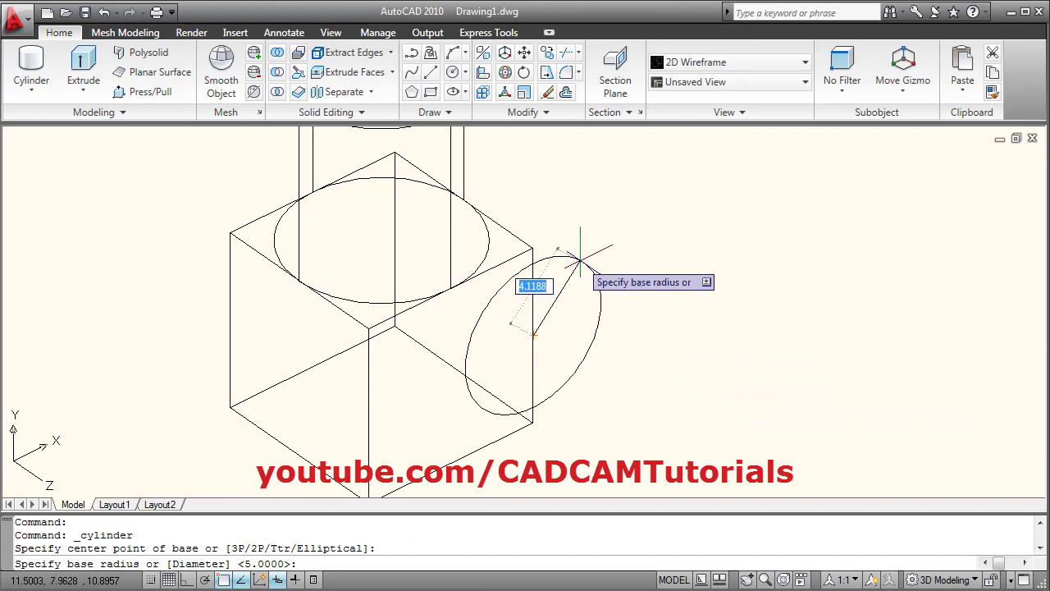
{"action": "key", "text": "Return"}
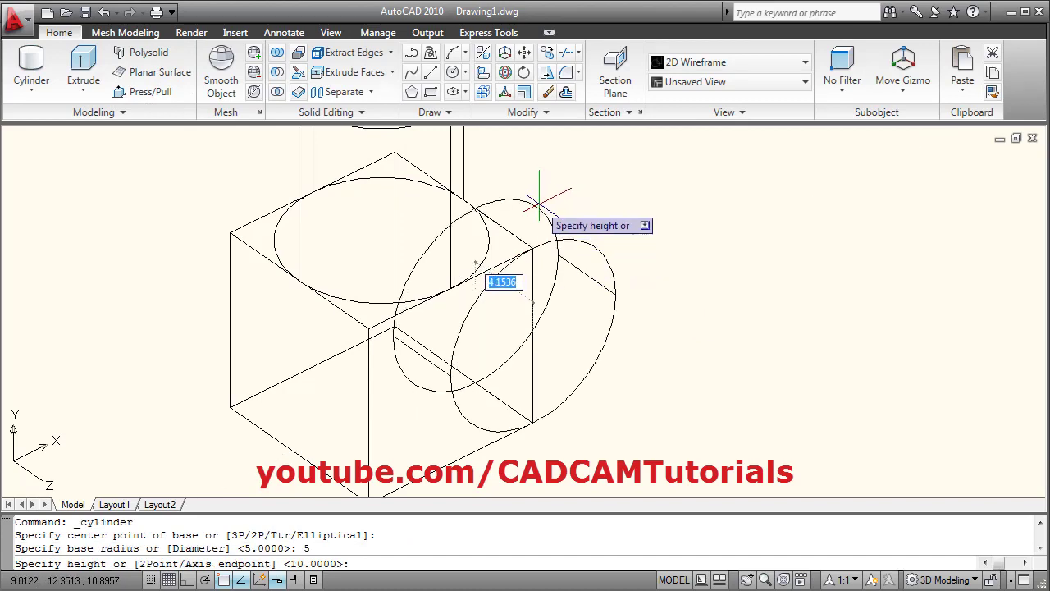
{"action": "key", "text": "Return"}
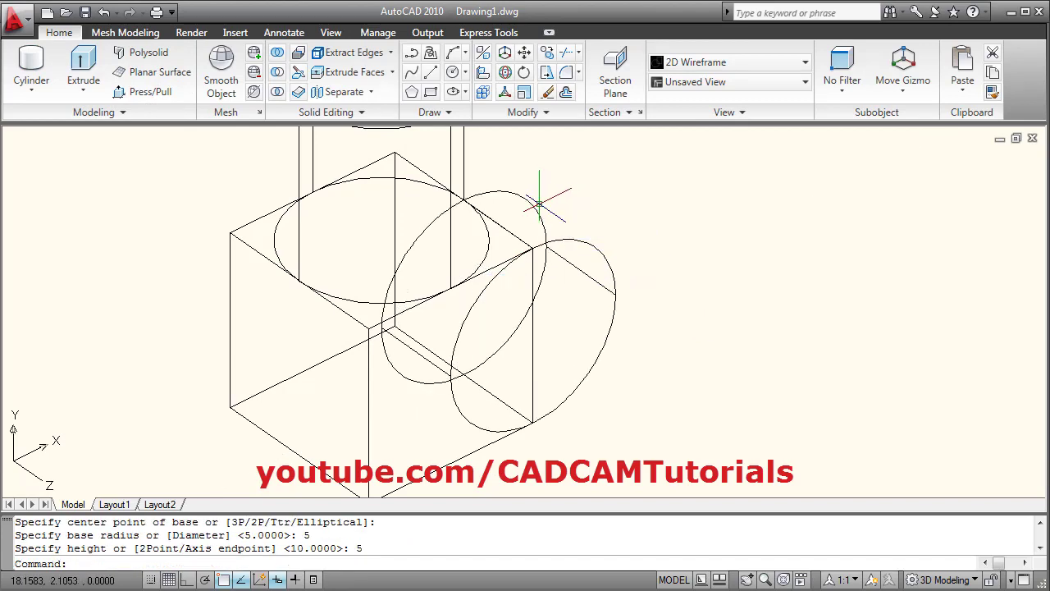
{"action": "scroll", "coordinate": [690, 357], "scroll_direction": "down", "scroll_amount": 2}
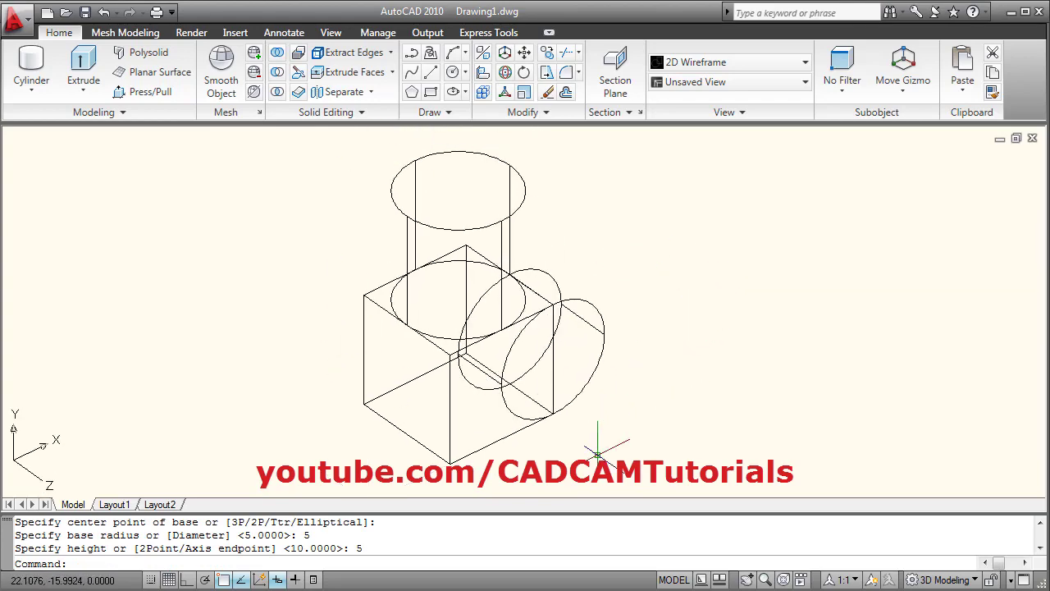
Union the box and both cylinders into a single solid.
{"action": "left_click", "coordinate": [278, 52]}
{"action": "left_click", "coordinate": [622, 192]}
{"action": "left_click", "coordinate": [570, 217]}
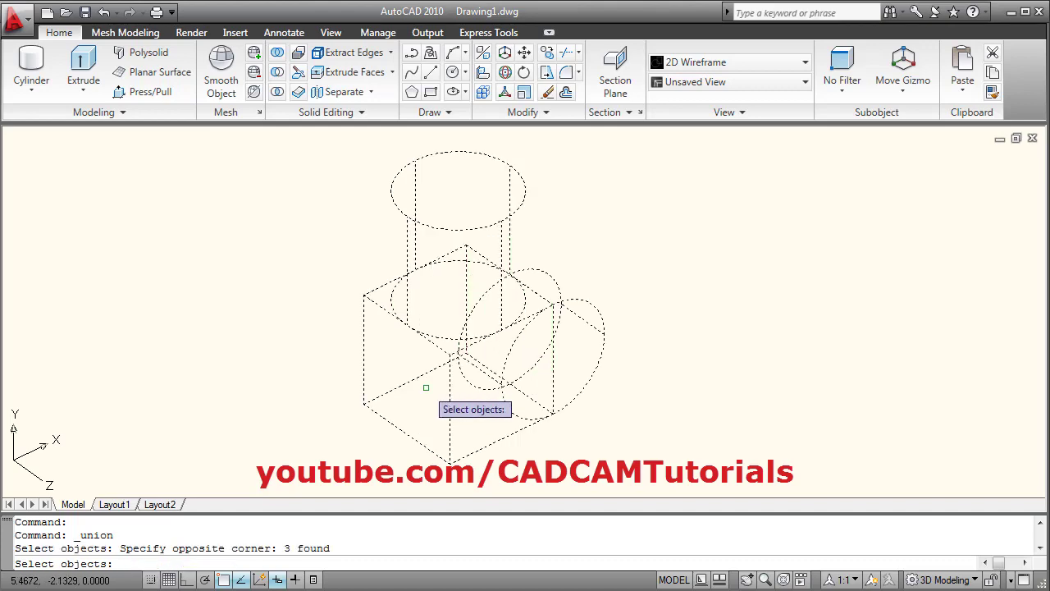
{"action": "key", "text": "Return"}
{"action": "middle_click_drag", "start_coordinate": [489, 377], "coordinate": [550, 382]}
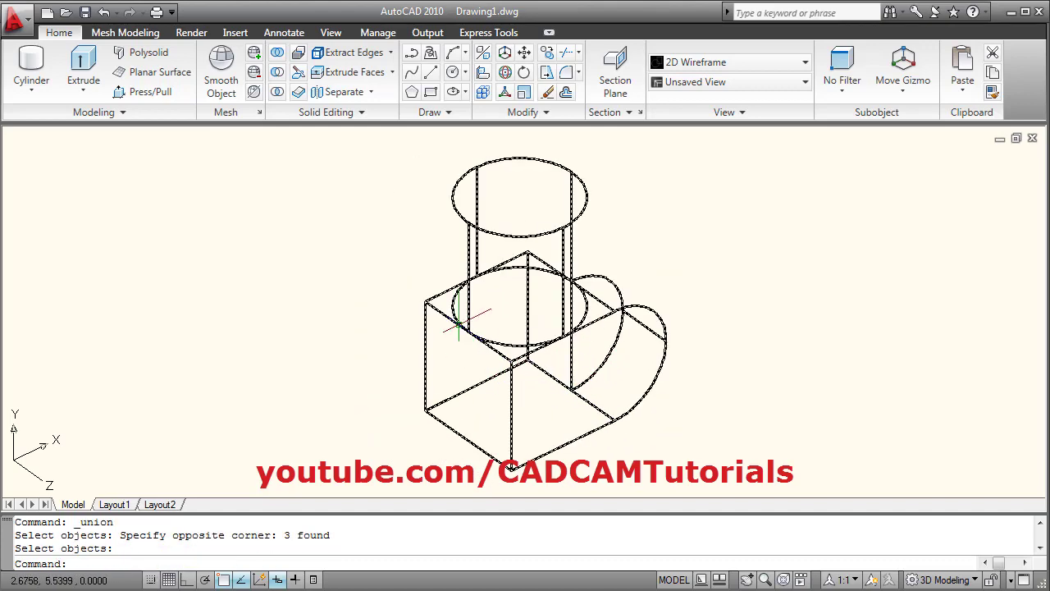
Apply the 3D Hidden visual style and the SE Isometric view.
{"action": "left_click", "coordinate": [702, 66]}
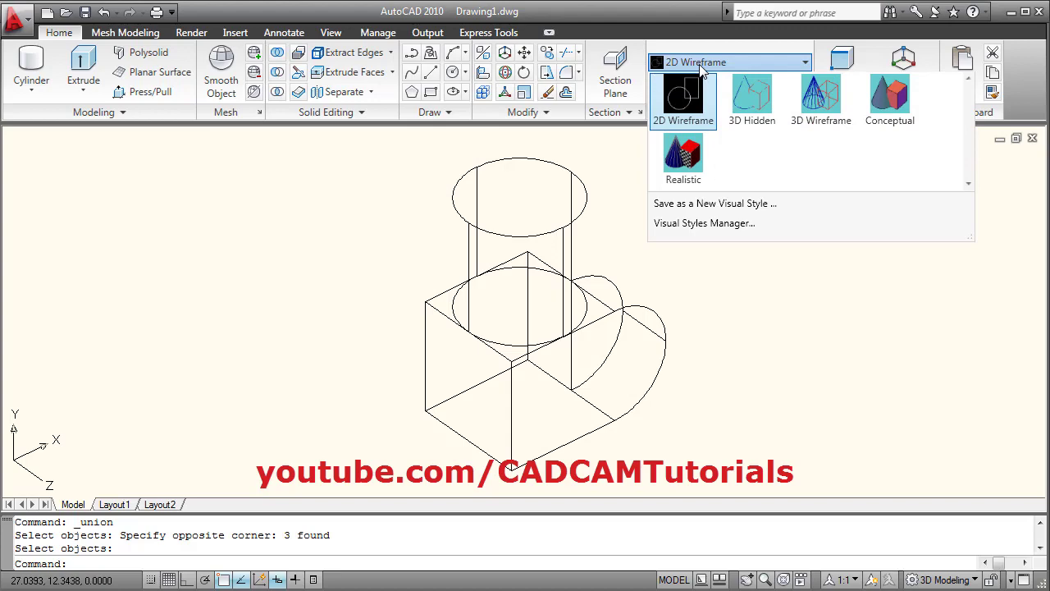
{"action": "left_click", "coordinate": [753, 103]}
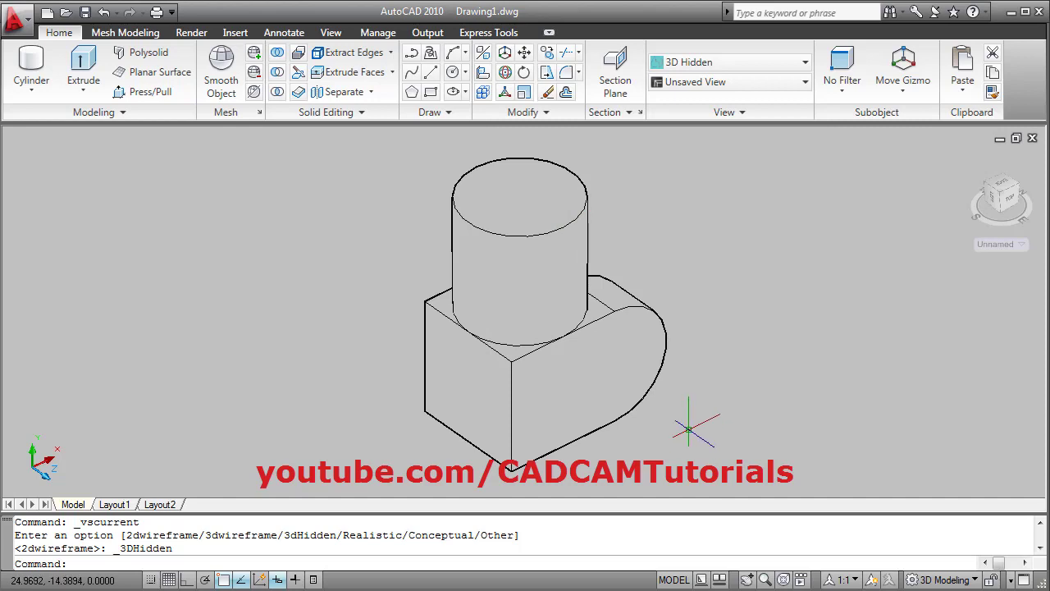
{"action": "left_click", "coordinate": [794, 82]}
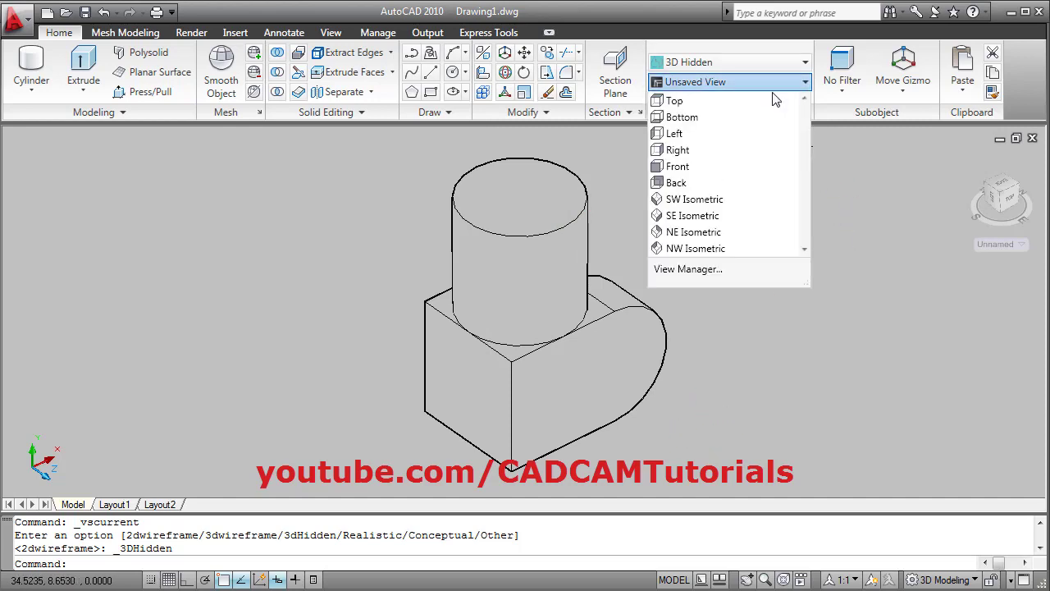
{"action": "left_click", "coordinate": [696, 218]}
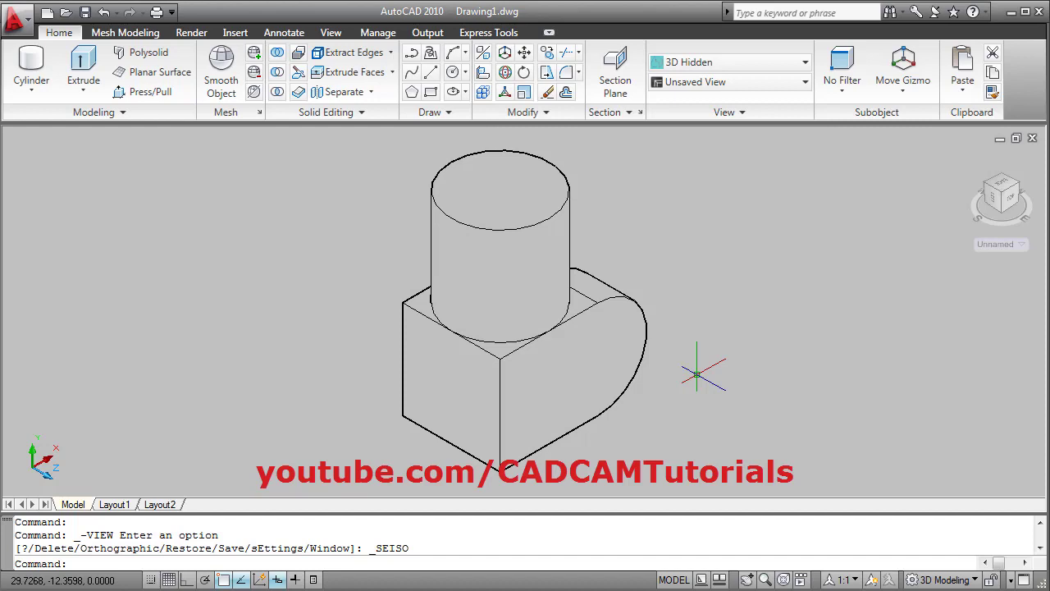
{"action": "left_click", "coordinate": [794, 83]}
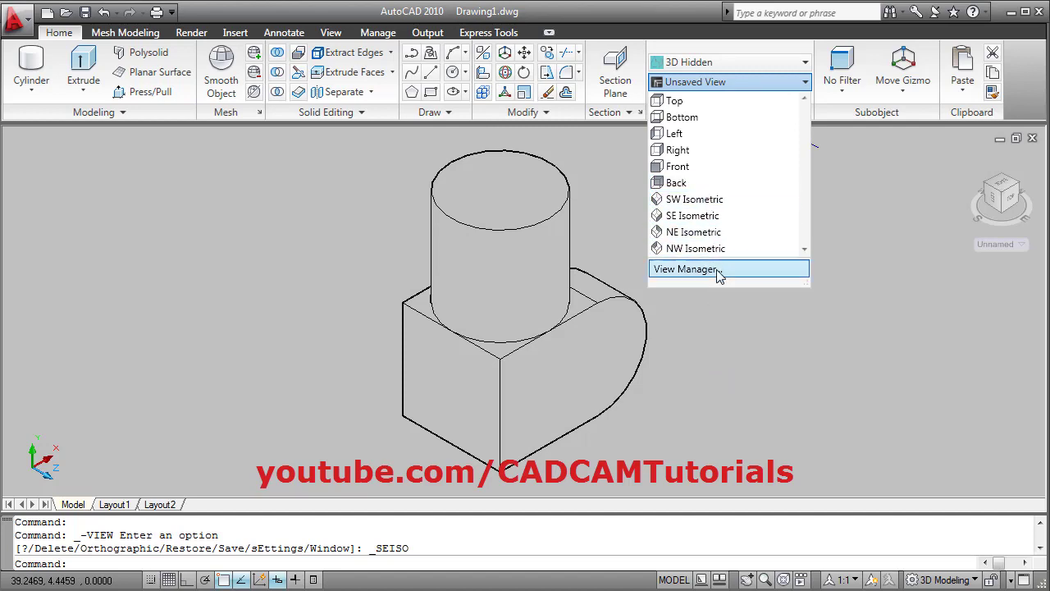
{"action": "left_click", "coordinate": [741, 389]}
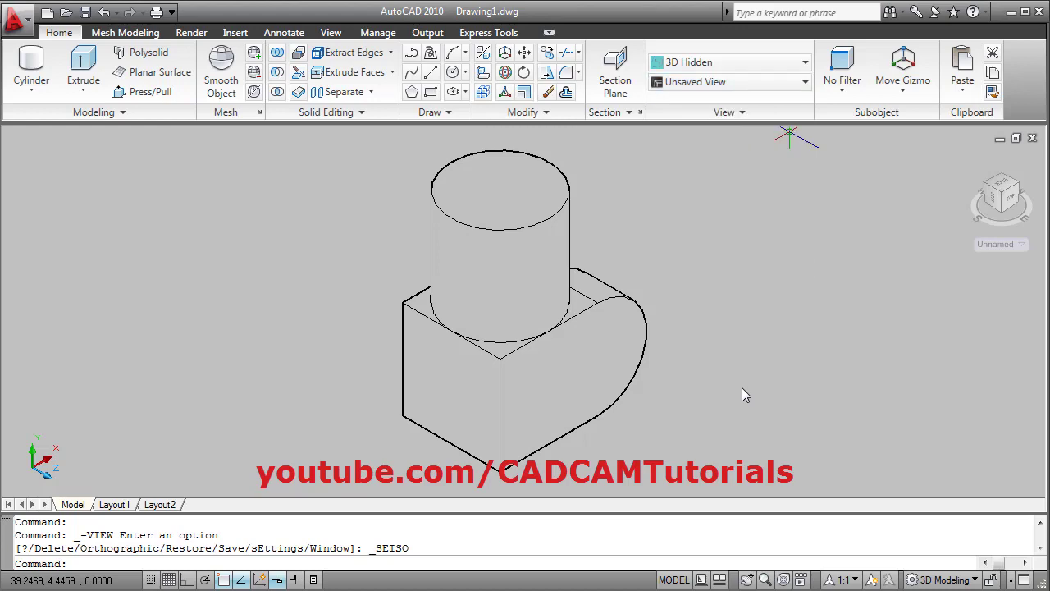
On Layout1, create and freeze a new layer Layer1, then open Properties with PR.
{"action": "left_click", "coordinate": [115, 505]}
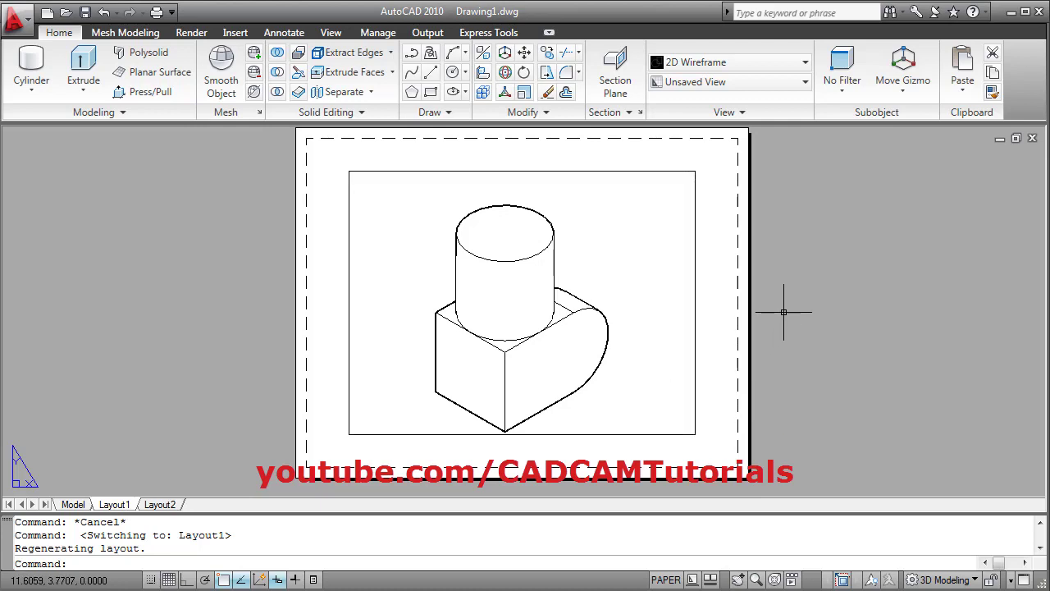
{"action": "type", "text": "LA"}
{"action": "key", "text": "Return"}
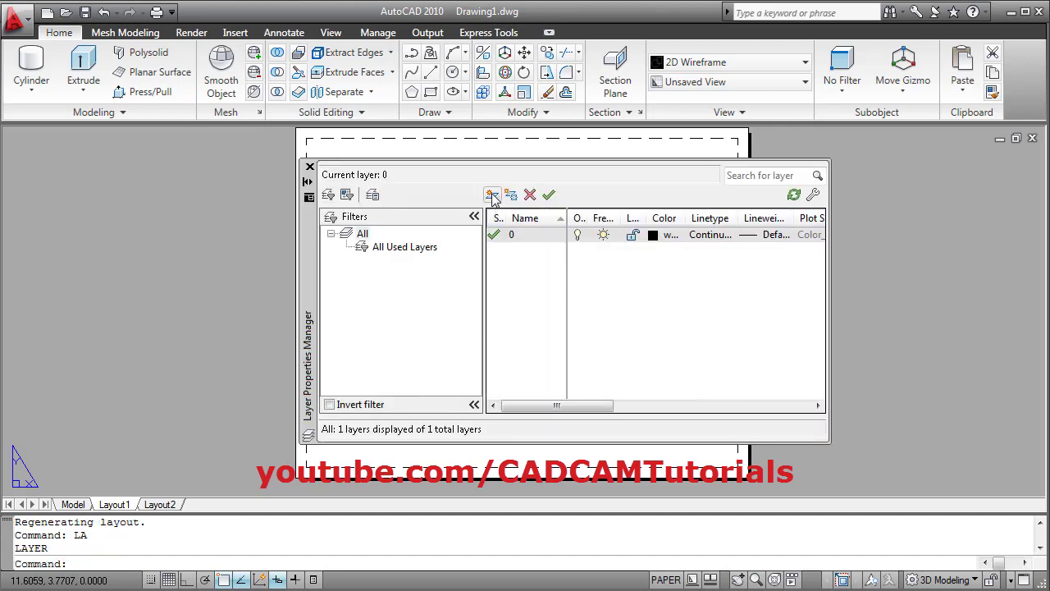
{"action": "left_click", "coordinate": [492, 195]}
{"action": "left_click", "coordinate": [530, 255]}
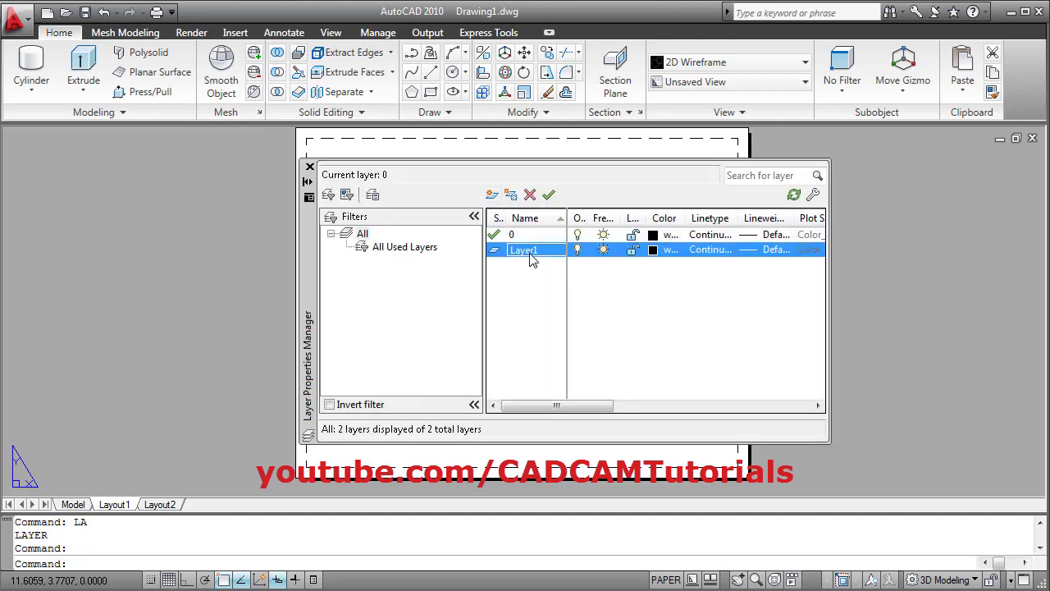
{"action": "left_click", "coordinate": [604, 251]}
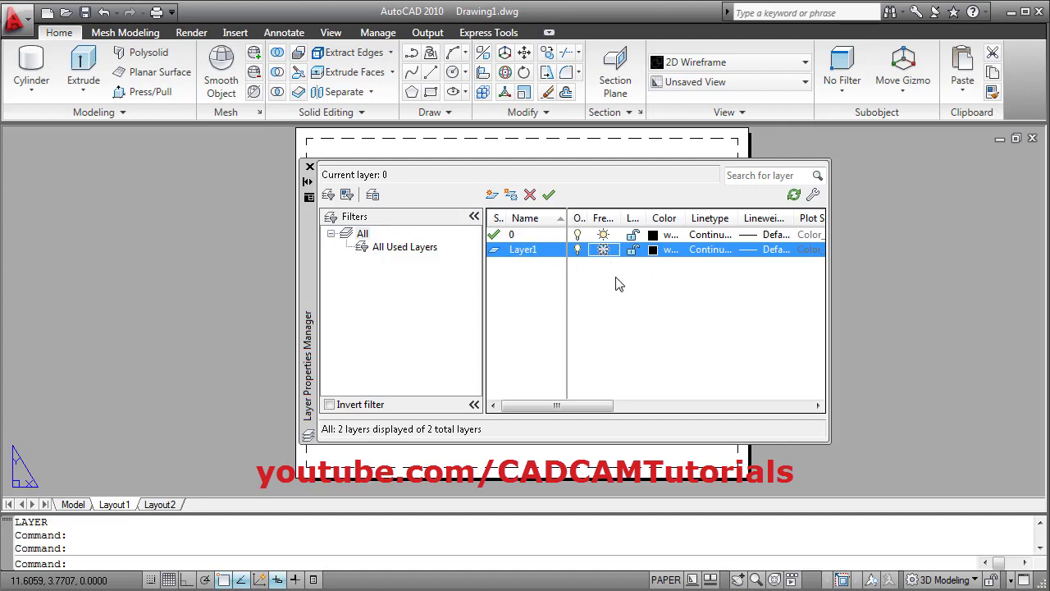
{"action": "left_click", "coordinate": [310, 169]}
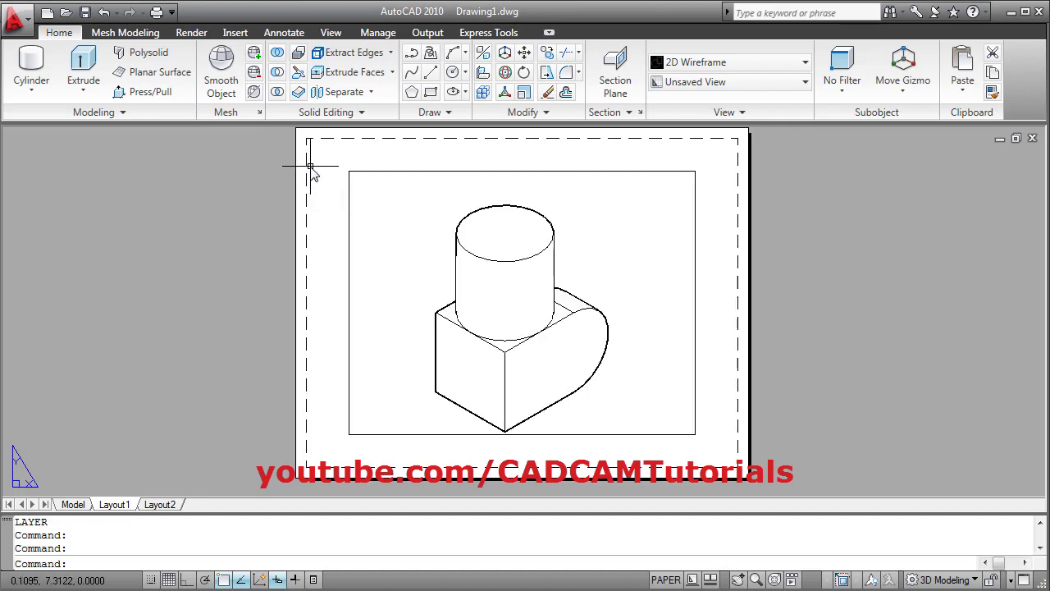
{"action": "type", "text": "P"}
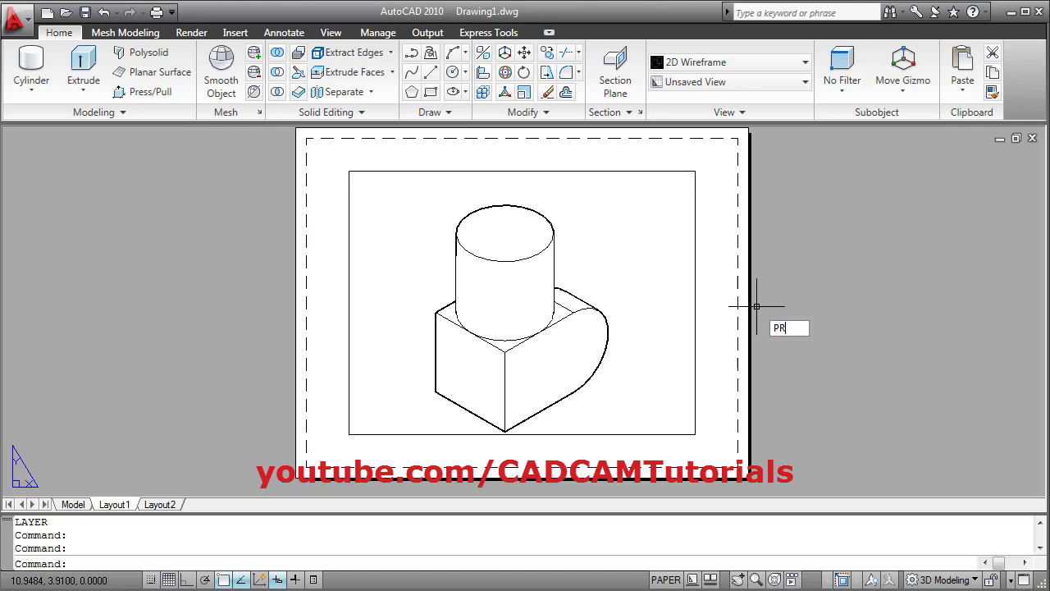
{"action": "type", "text": "R"}
{"action": "key", "text": "Return"}
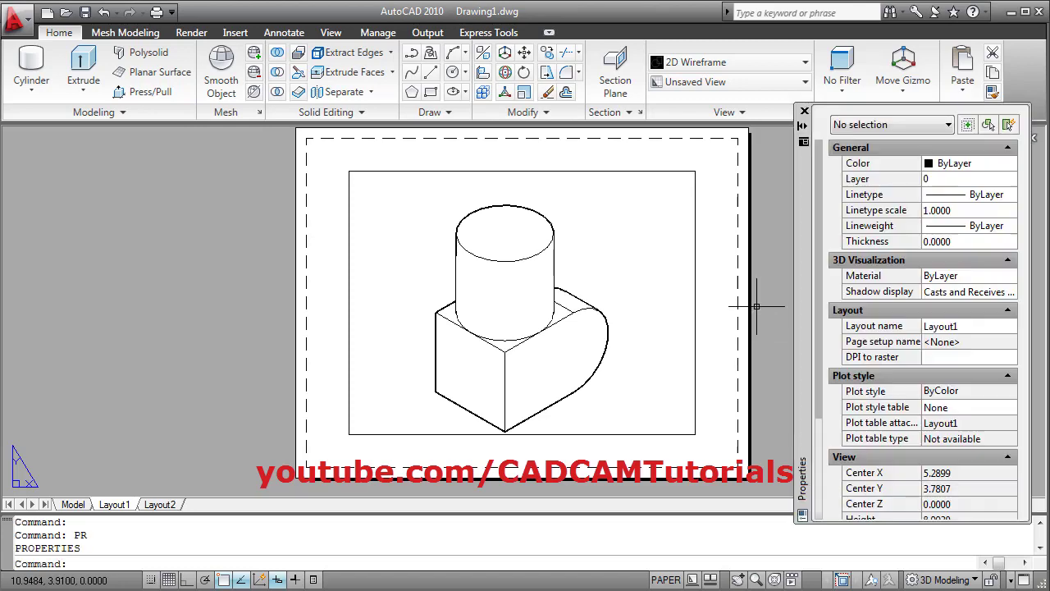
Move the Layout1 viewport onto frozen Layer1 to hide its border, then reframe the layout.
{"action": "left_click", "coordinate": [693, 318]}
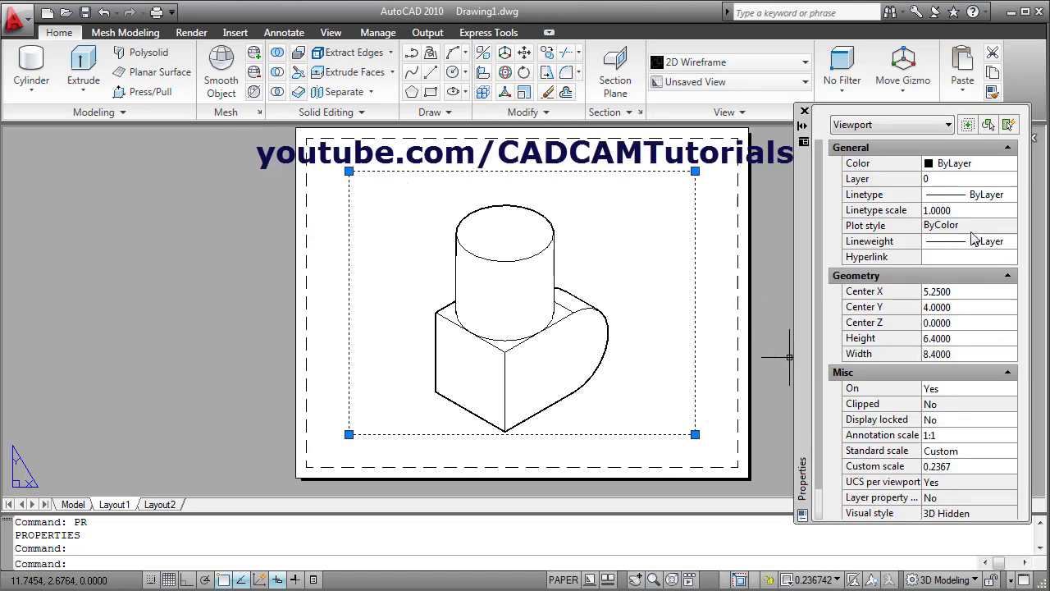
{"action": "left_click", "coordinate": [973, 179]}
{"action": "left_click", "coordinate": [1013, 178]}
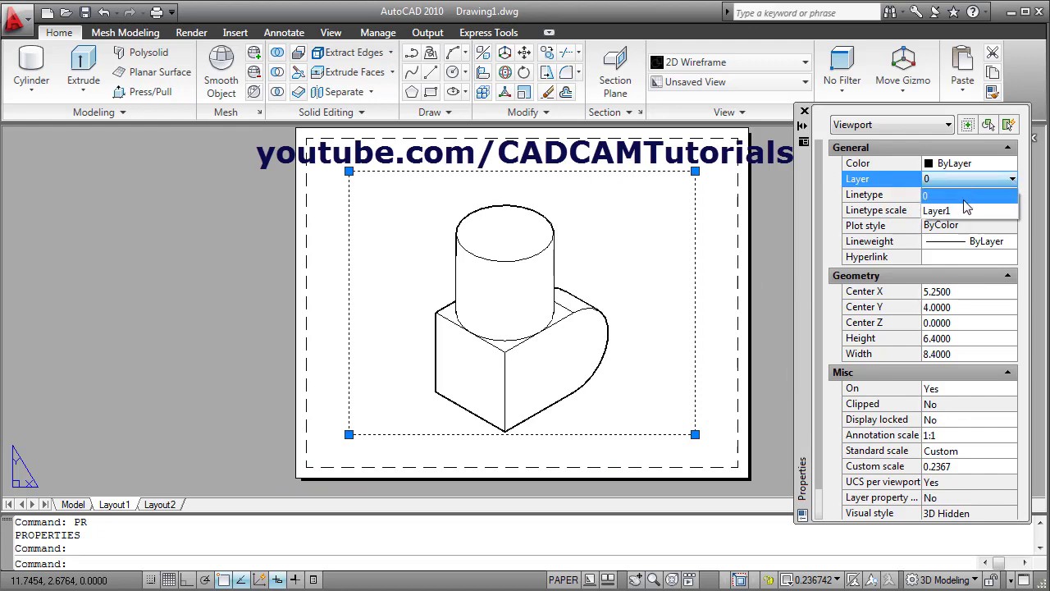
{"action": "left_click", "coordinate": [940, 211]}
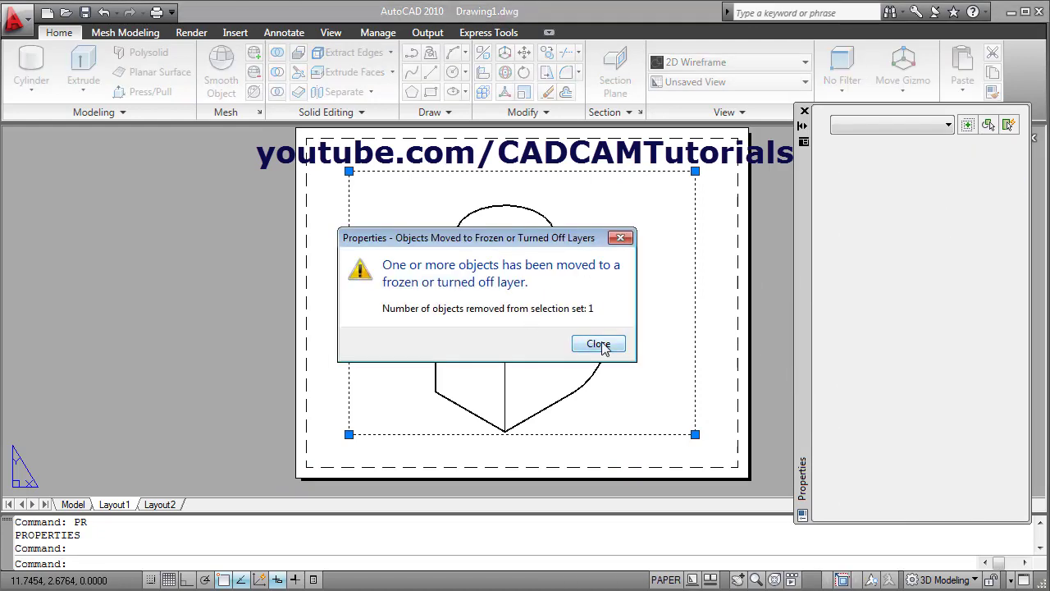
{"action": "left_click", "coordinate": [600, 344]}
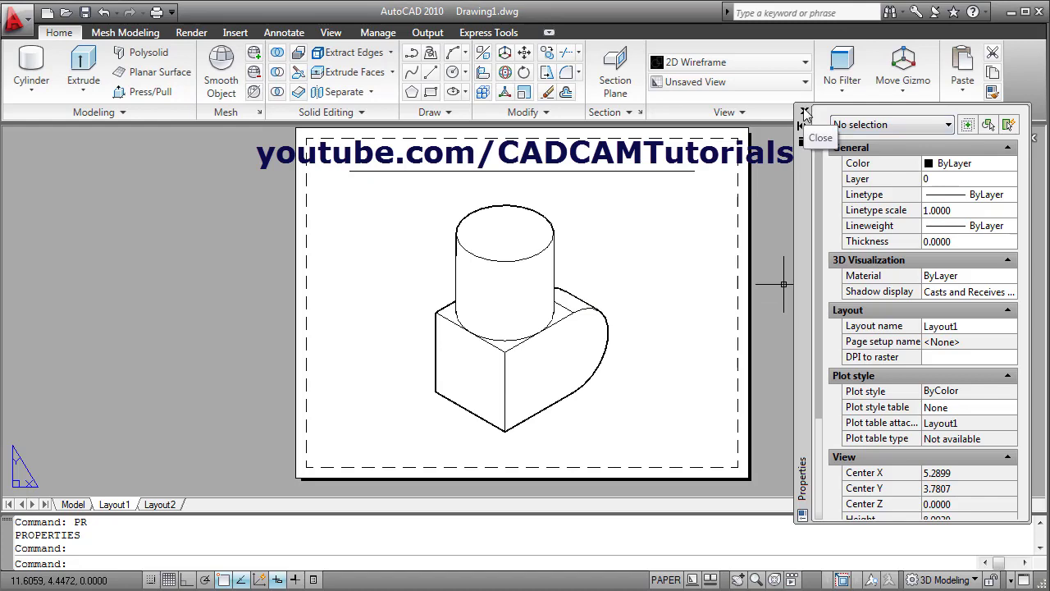
{"action": "left_click", "coordinate": [804, 112]}
{"action": "middle_click", "coordinate": [769, 227]}
{"action": "middle_click", "coordinate": [769, 227]}
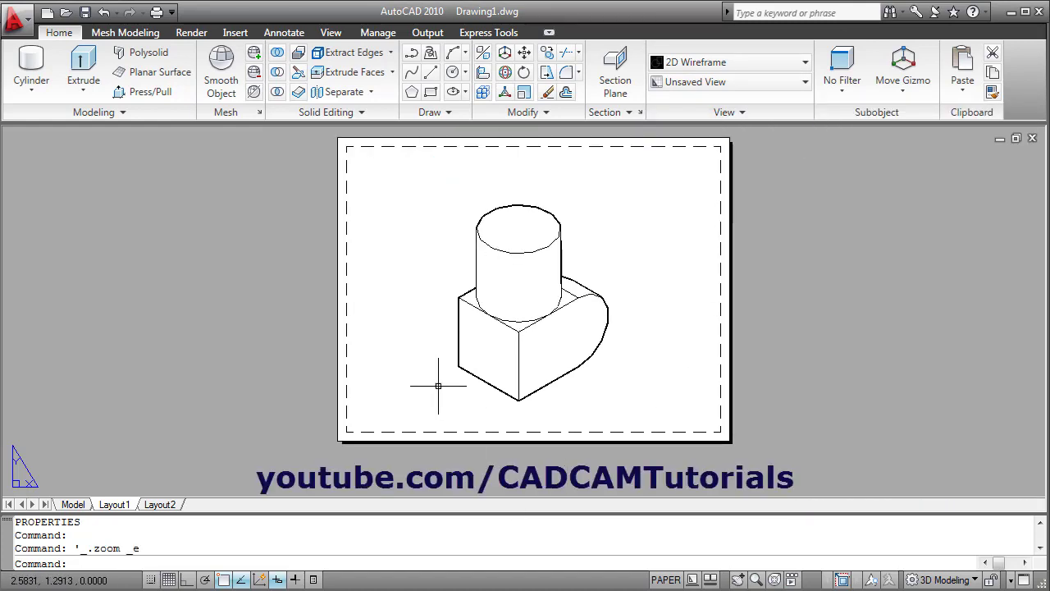
{"action": "scroll", "coordinate": [553, 366], "scroll_direction": "up", "scroll_amount": 2}
{"action": "middle_click_drag", "start_coordinate": [692, 347], "coordinate": [728, 347]}
{"action": "middle_click_drag", "start_coordinate": [779, 247], "coordinate": [753, 250]}
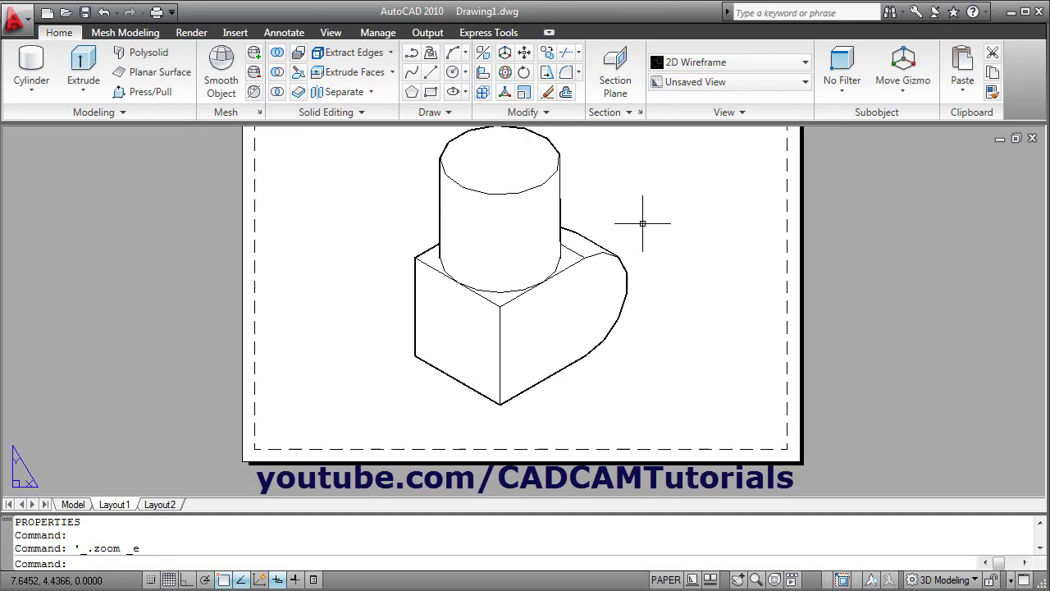
Add an aligned 8.1650 dimension along the box's right bottom edge.
{"action": "left_click", "coordinate": [285, 33]}
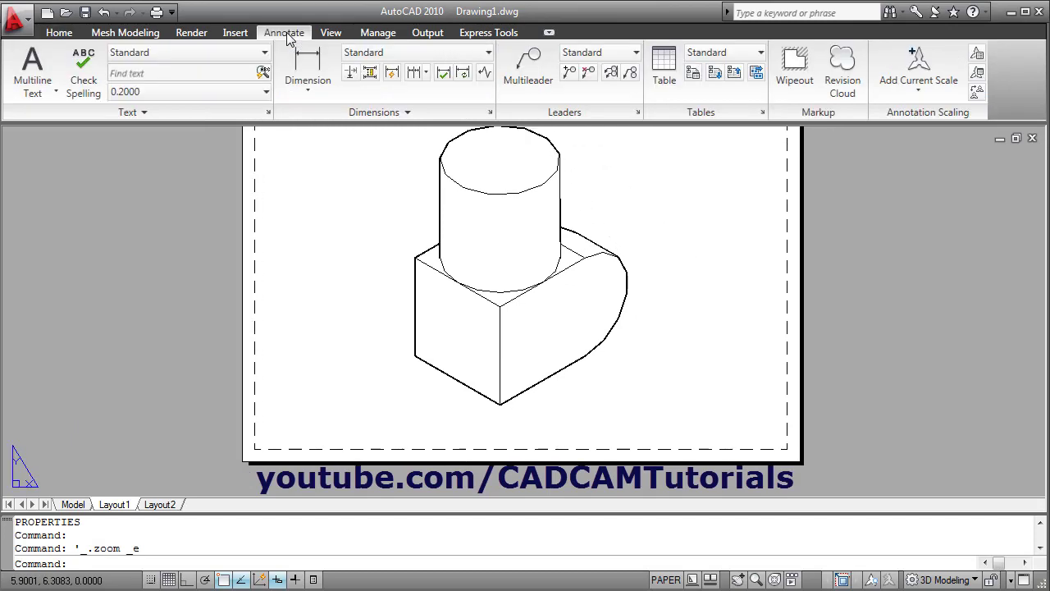
{"action": "left_click", "coordinate": [308, 92]}
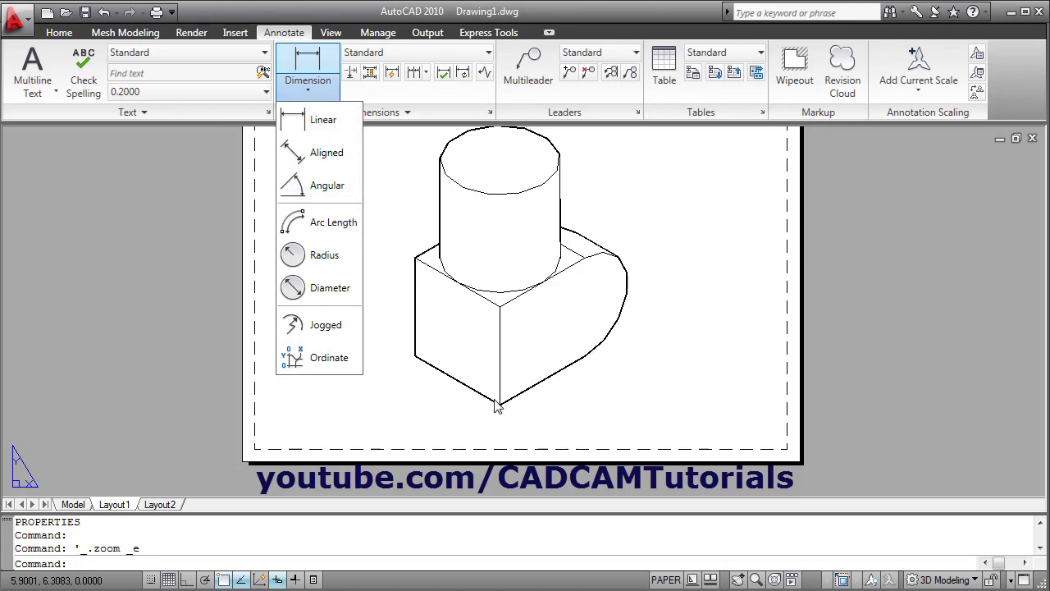
{"action": "left_click", "coordinate": [323, 156]}
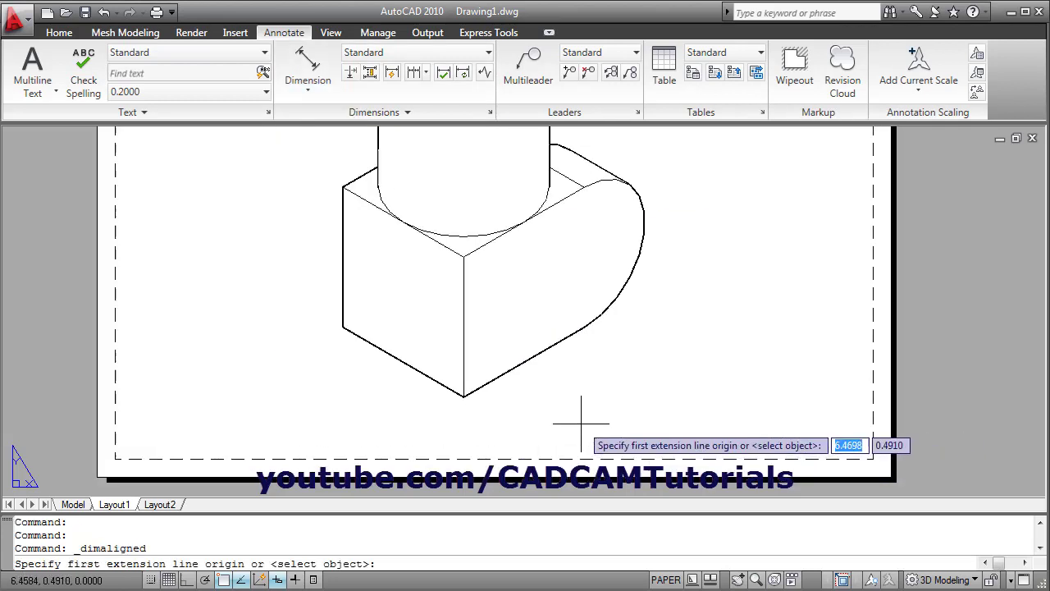
{"action": "scroll", "coordinate": [574, 422], "scroll_direction": "up", "scroll_amount": 1}
{"action": "left_click", "coordinate": [463, 397]}
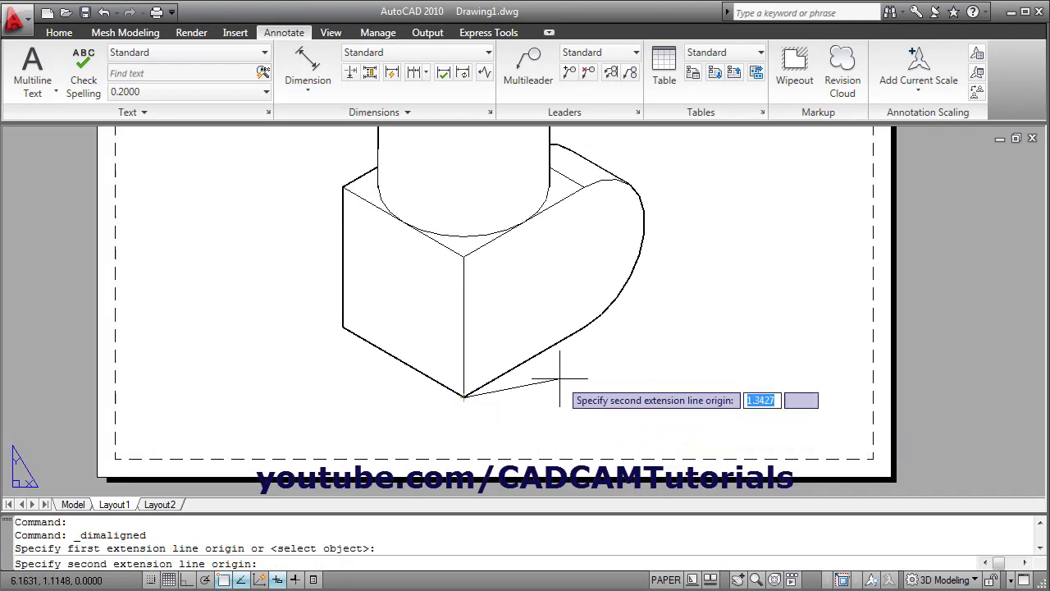
{"action": "left_click", "coordinate": [585, 327]}
{"action": "left_click", "coordinate": [605, 358]}
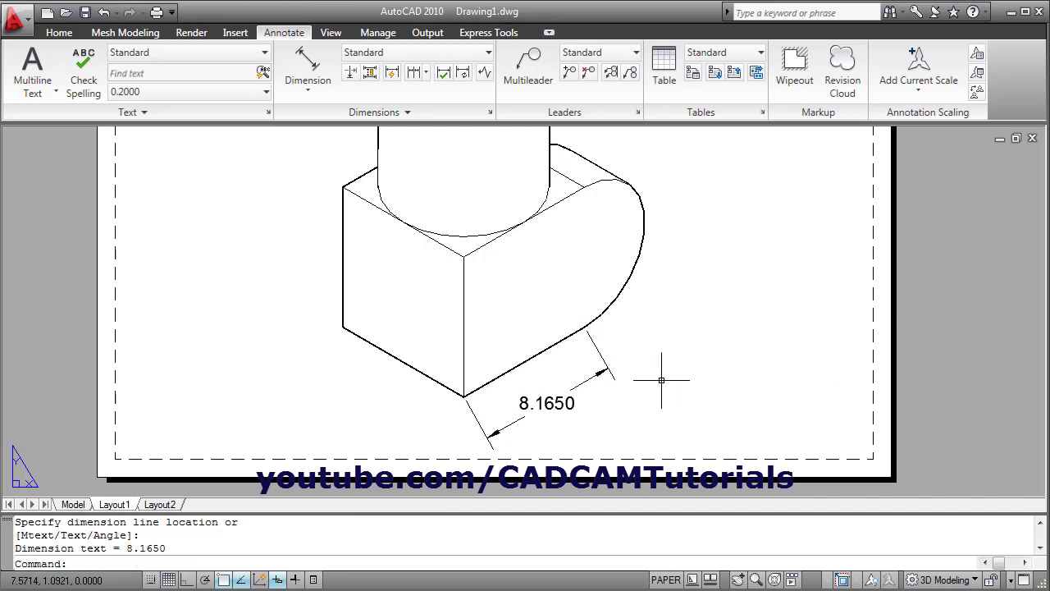
{"action": "middle_click_drag", "start_coordinate": [668, 369], "coordinate": [797, 410]}
Add aligned 8.1650 dimensions along the left bottom edge and the vertical left edge.
{"action": "key", "text": "Return"}
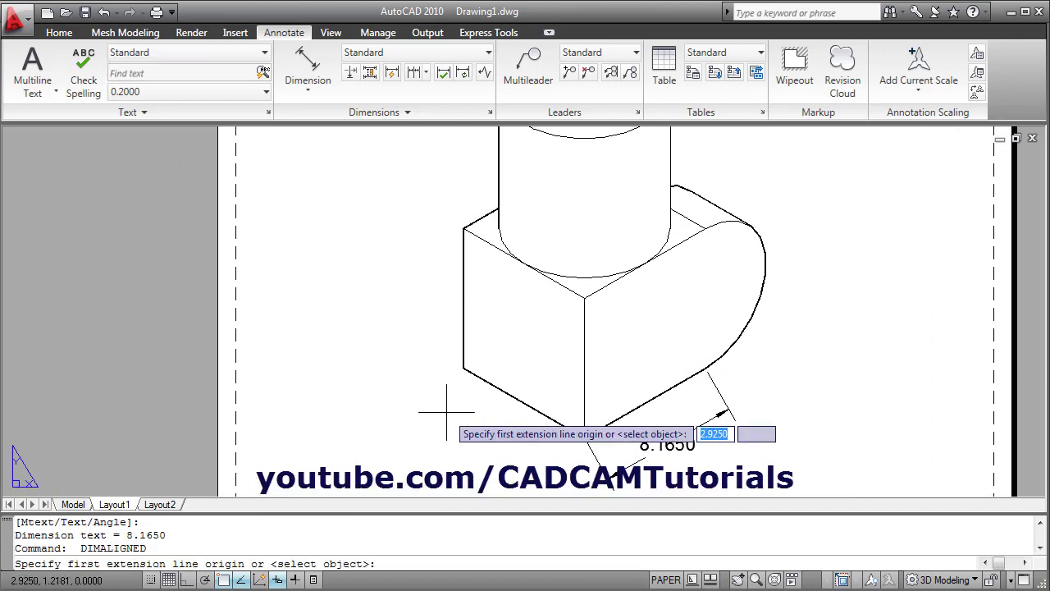
{"action": "left_click", "coordinate": [464, 368]}
{"action": "left_click", "coordinate": [584, 438]}
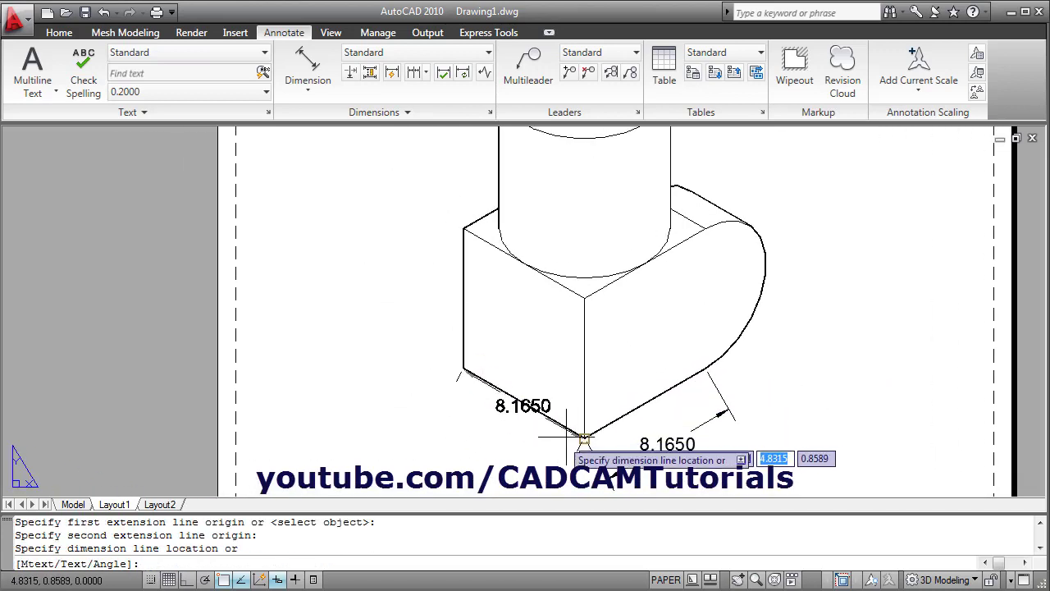
{"action": "left_click", "coordinate": [443, 423]}
{"action": "key", "text": "Return"}
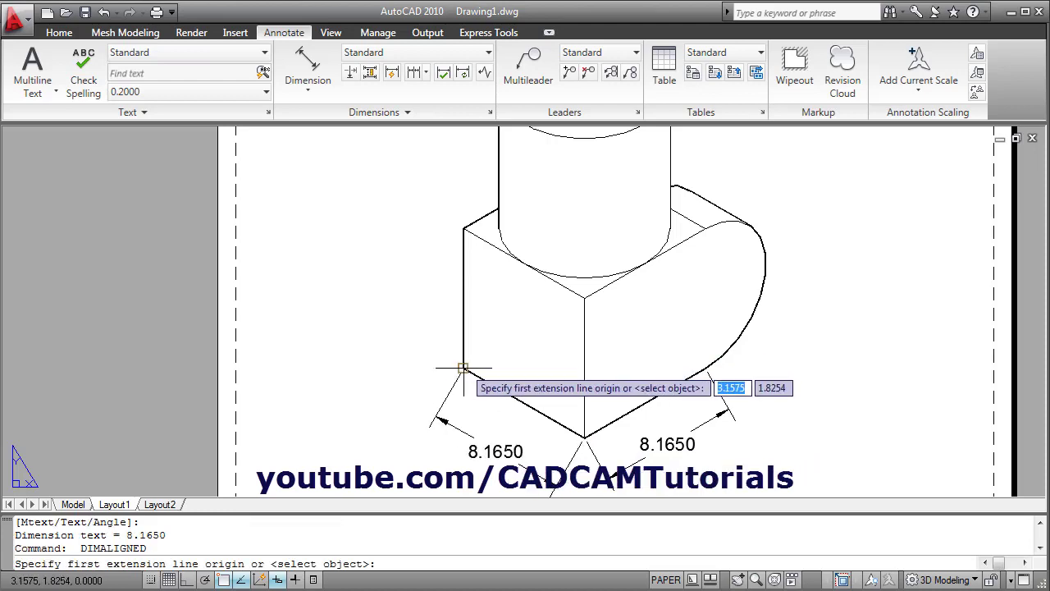
{"action": "left_click", "coordinate": [464, 369]}
{"action": "left_click", "coordinate": [464, 228]}
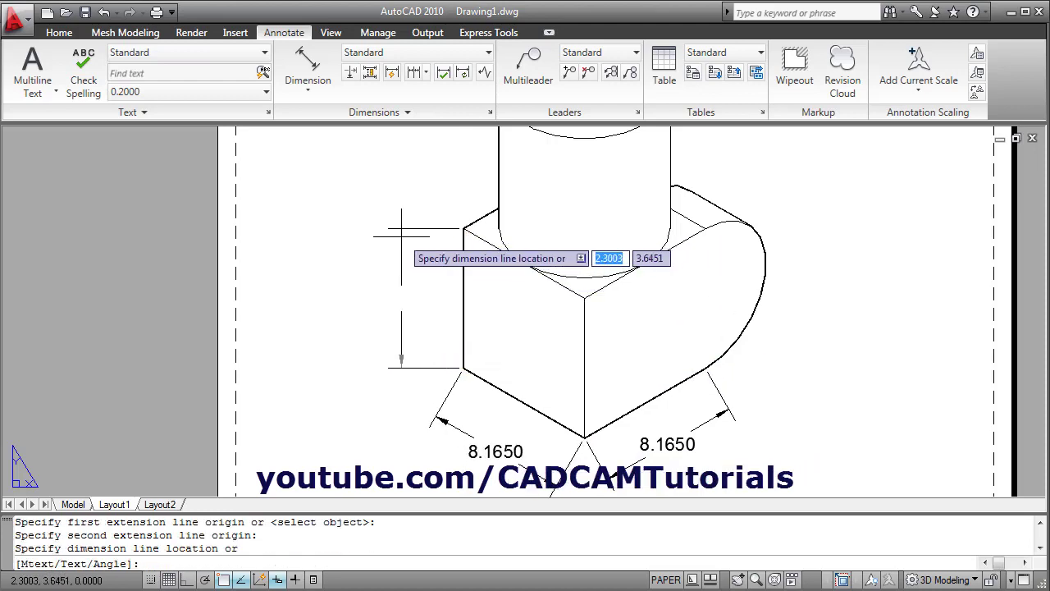
{"action": "left_click", "coordinate": [402, 284]}
{"action": "scroll", "coordinate": [303, 258], "scroll_direction": "down", "scroll_amount": 3}
{"action": "scroll", "coordinate": [488, 369], "scroll_direction": "up", "scroll_amount": 2}
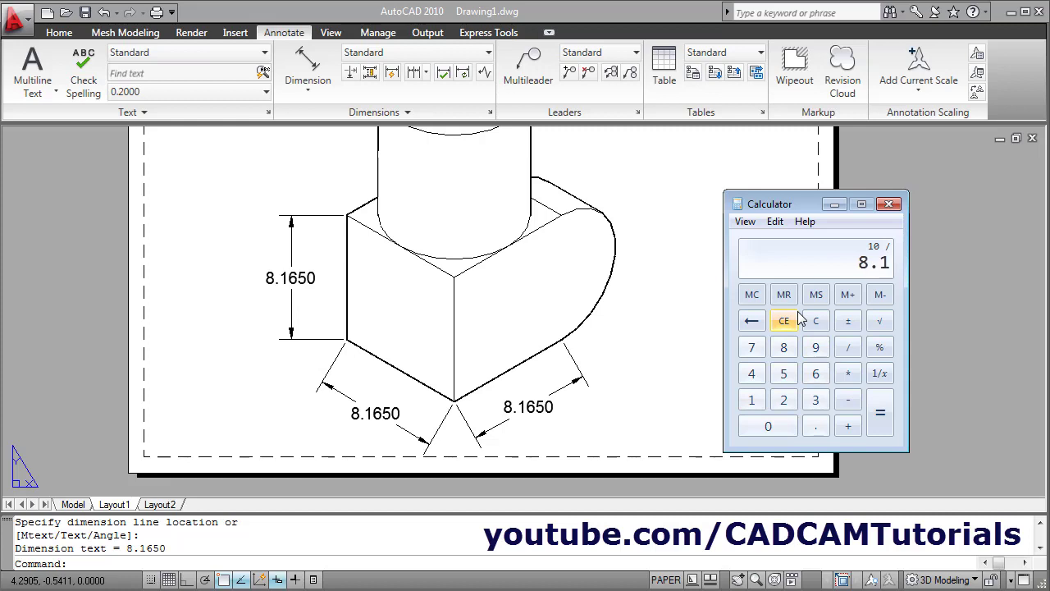
Compute 10 / 8.165 = 1.224739742804654 in Calculator and copy the result.
{"action": "type", "text": "5"}
{"action": "key", "text": "Return"}
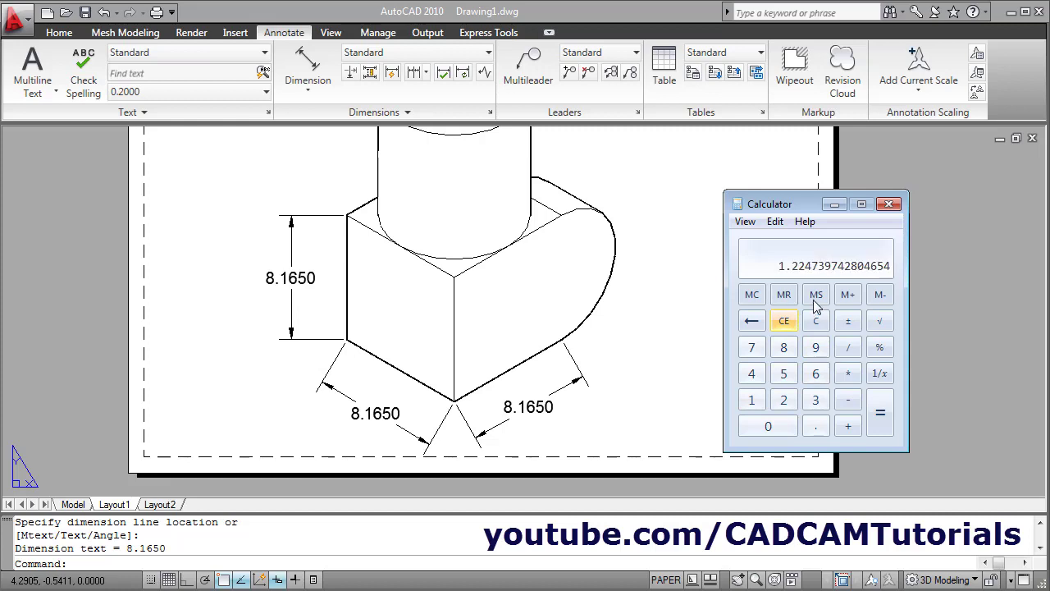
{"action": "left_click", "coordinate": [776, 221]}
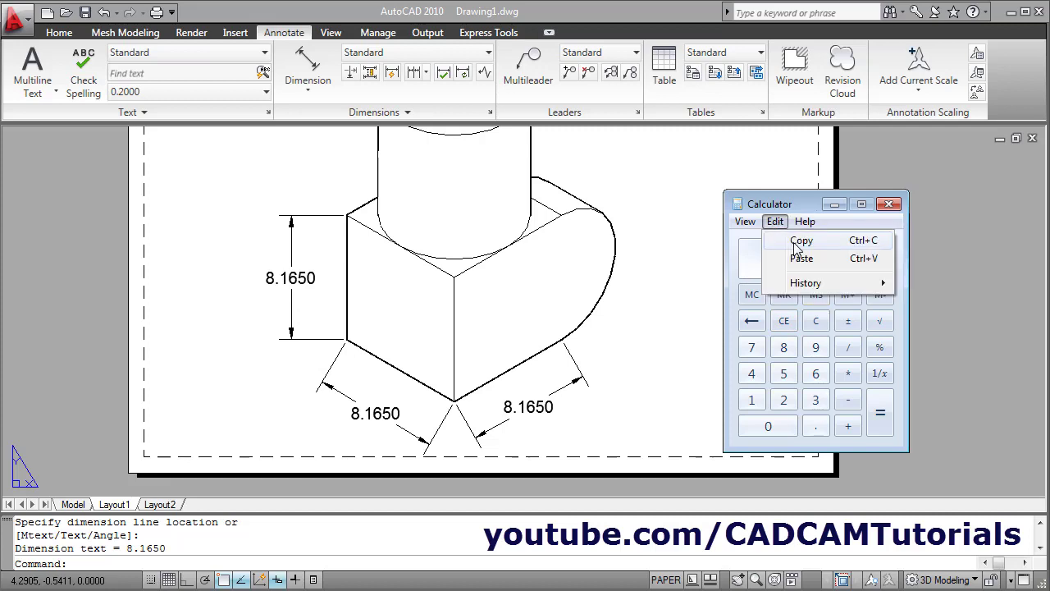
{"action": "left_click", "coordinate": [796, 242]}
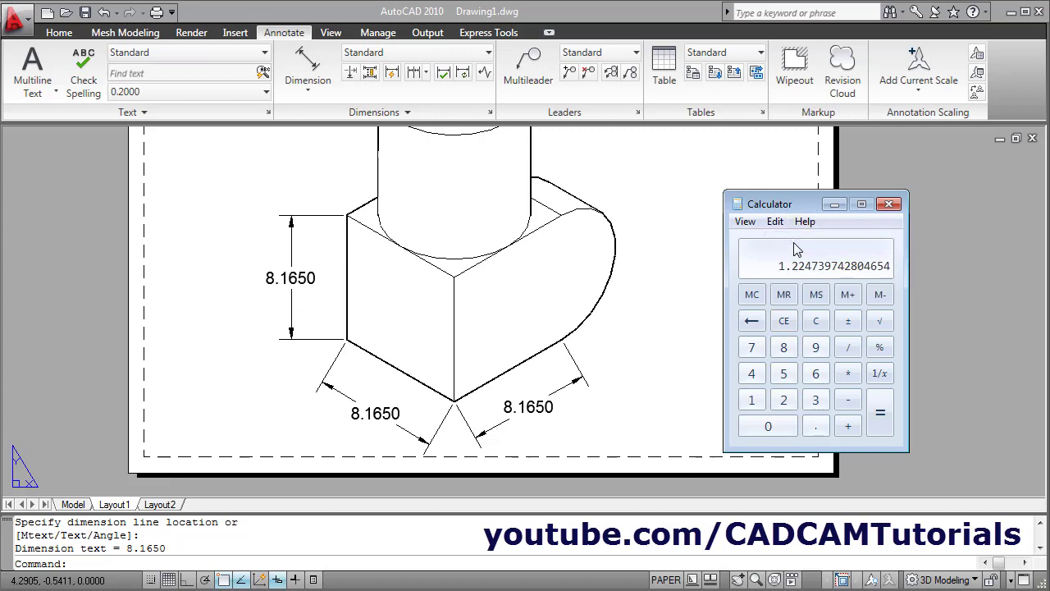
{"action": "left_click", "coordinate": [961, 300]}
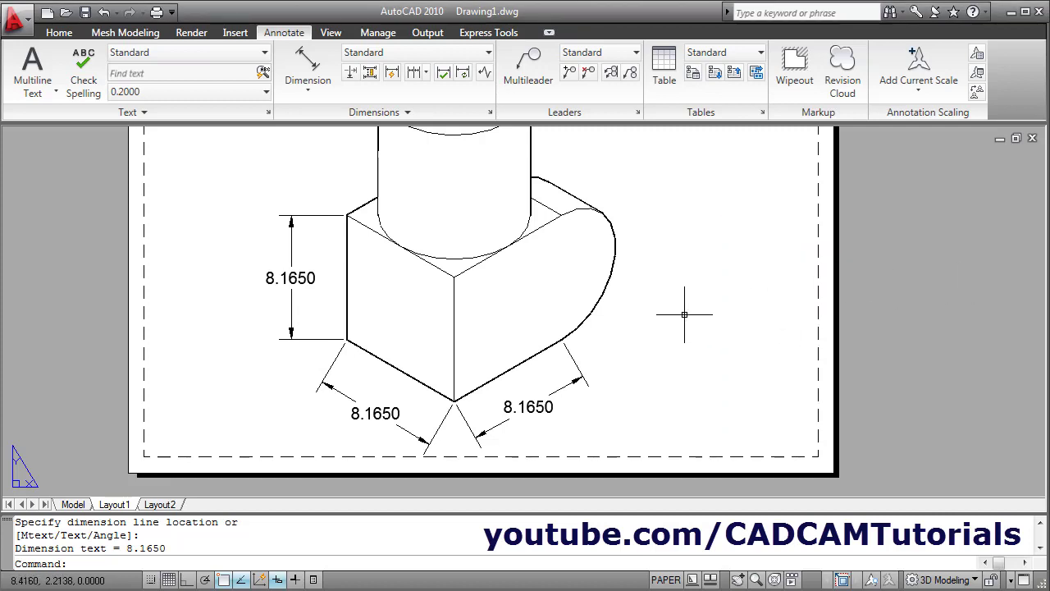
Give the Standard dimension style scale factor 1.224739742804654, applied to layout dimensions only.
{"action": "left_click", "coordinate": [491, 113]}
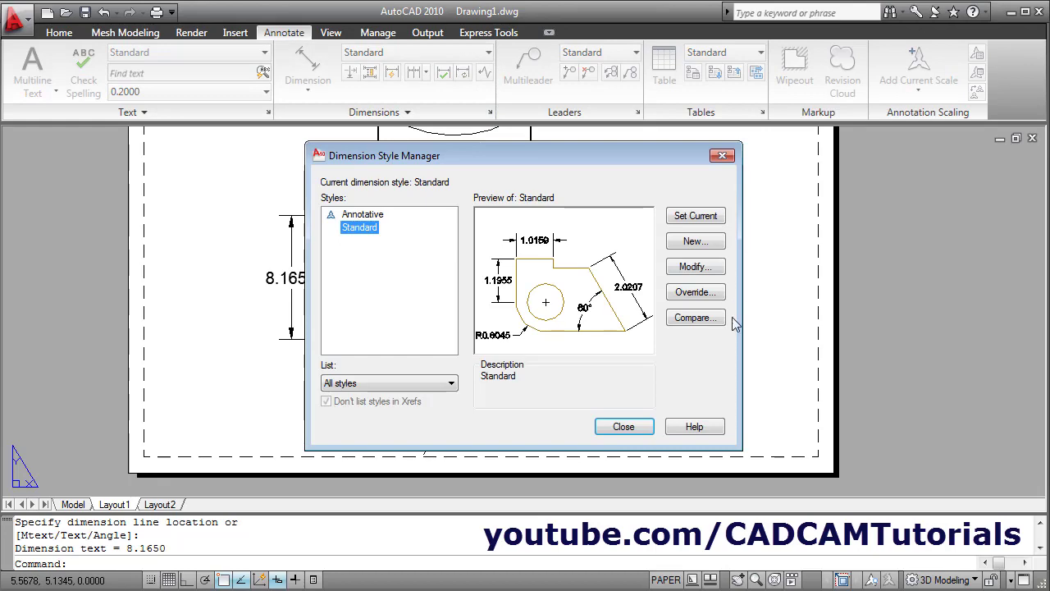
{"action": "left_click", "coordinate": [696, 266]}
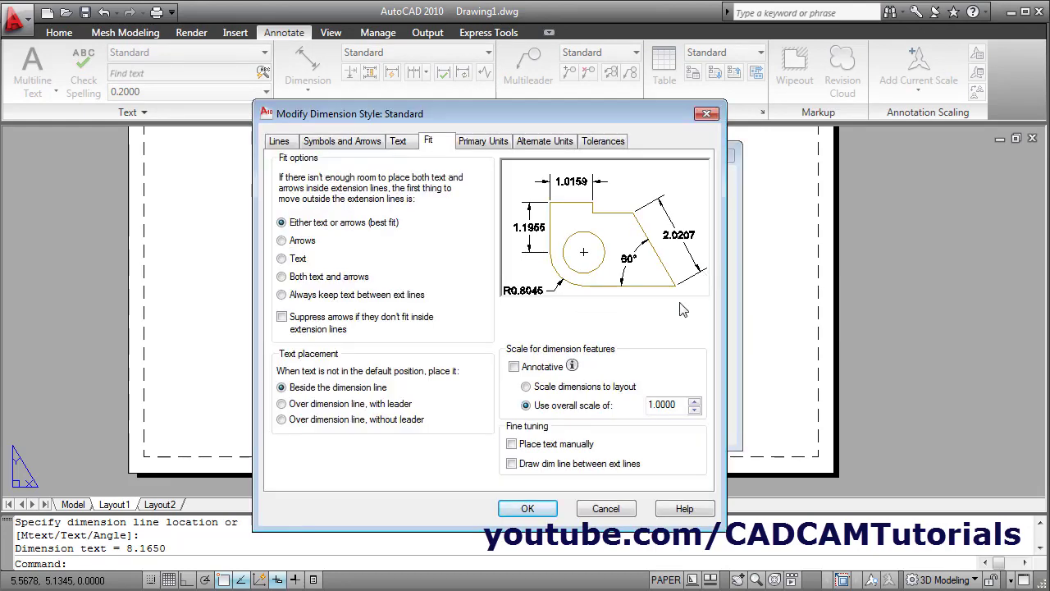
{"action": "left_click", "coordinate": [480, 143]}
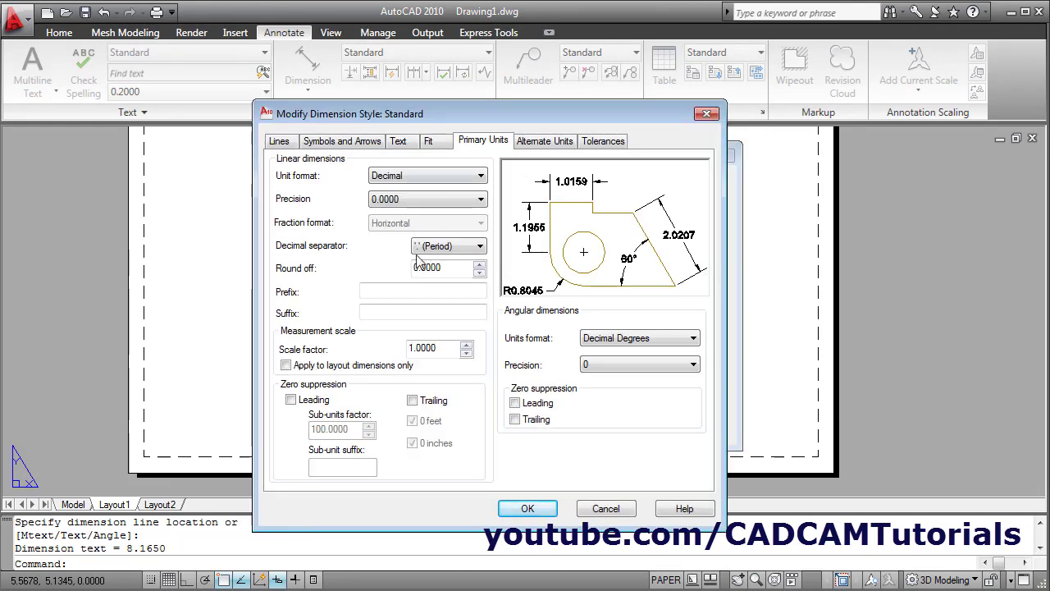
{"action": "left_click_drag", "start_coordinate": [439, 347], "coordinate": [400, 347]}
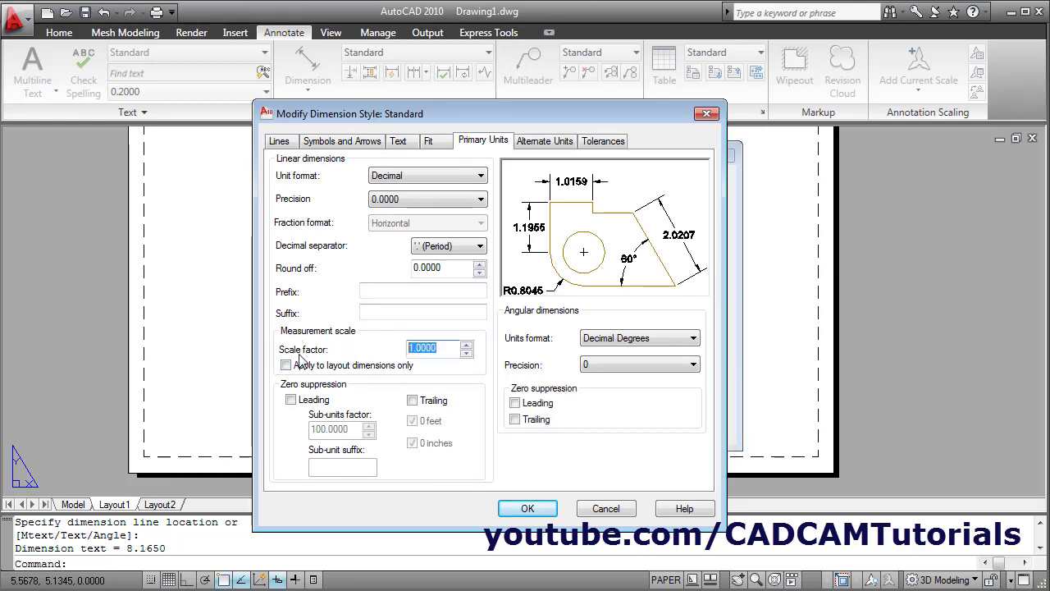
{"action": "right_click", "coordinate": [437, 349]}
{"action": "left_click", "coordinate": [484, 419]}
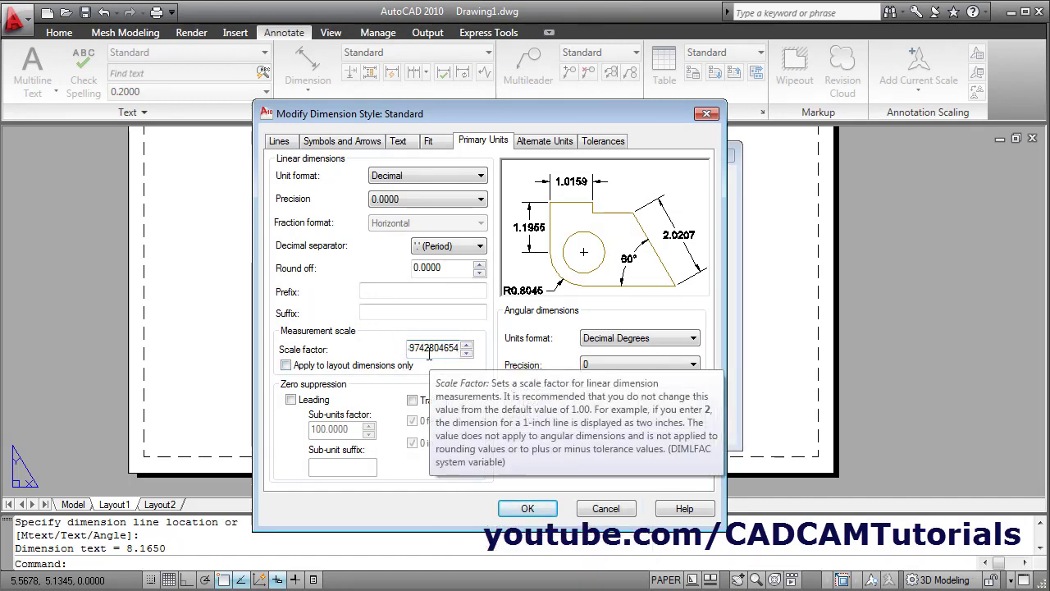
{"action": "left_click", "coordinate": [286, 365]}
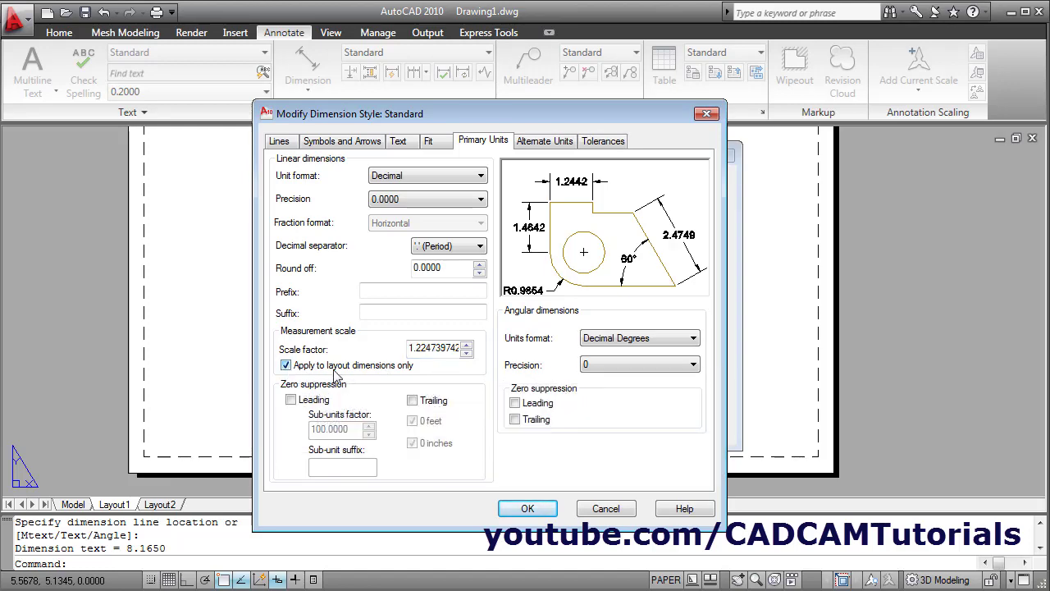
{"action": "left_click", "coordinate": [527, 508]}
{"action": "left_click", "coordinate": [623, 427]}
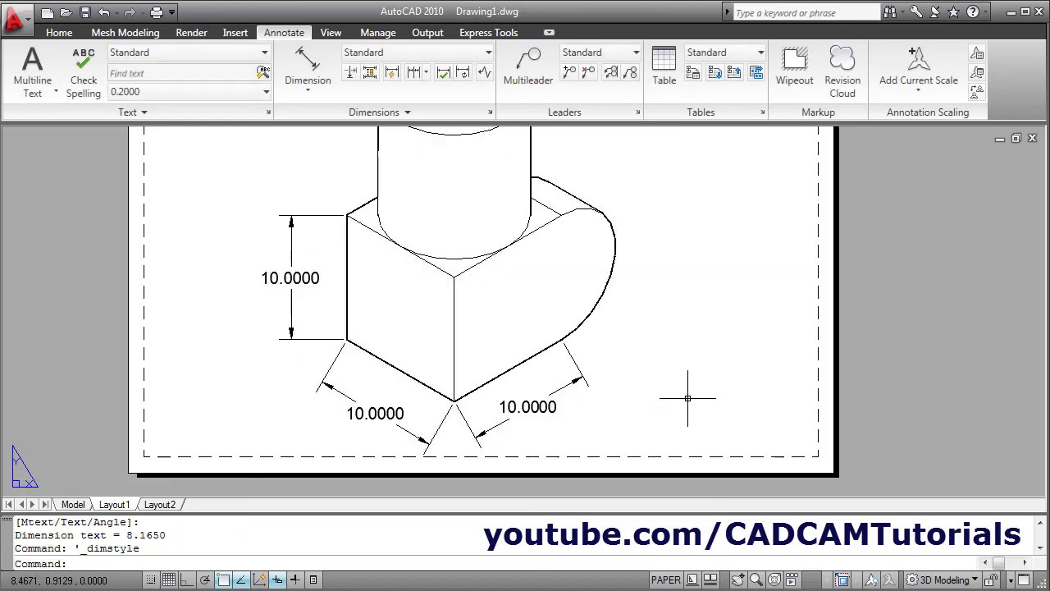
{"action": "middle_click_drag", "start_coordinate": [688, 398], "coordinate": [689, 431]}
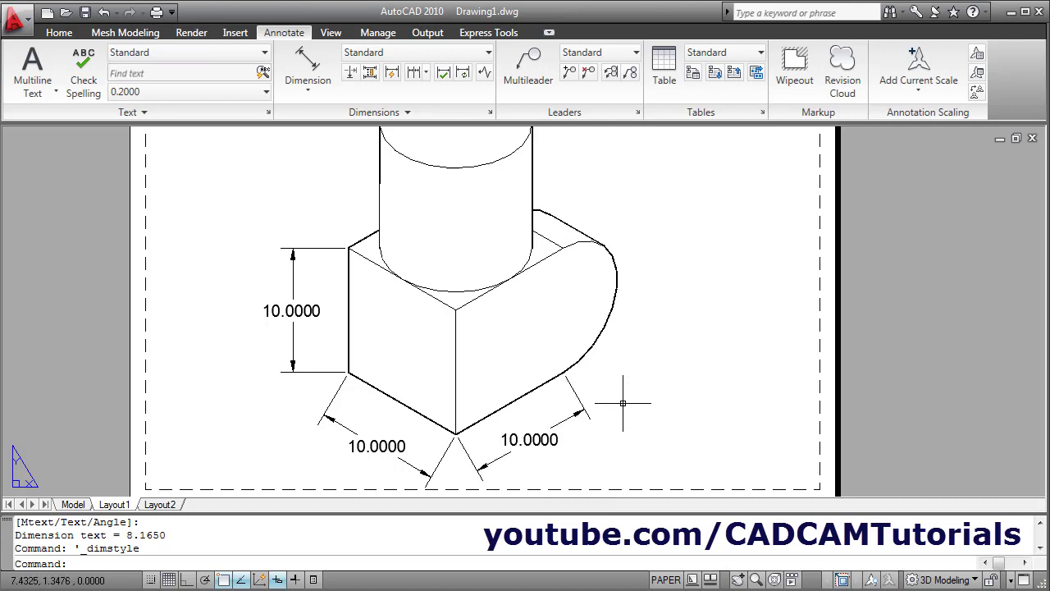
Edit the Standard dimension style: text above the line, ISO alignment, and whole-number precision 0.
{"action": "left_click", "coordinate": [491, 115]}
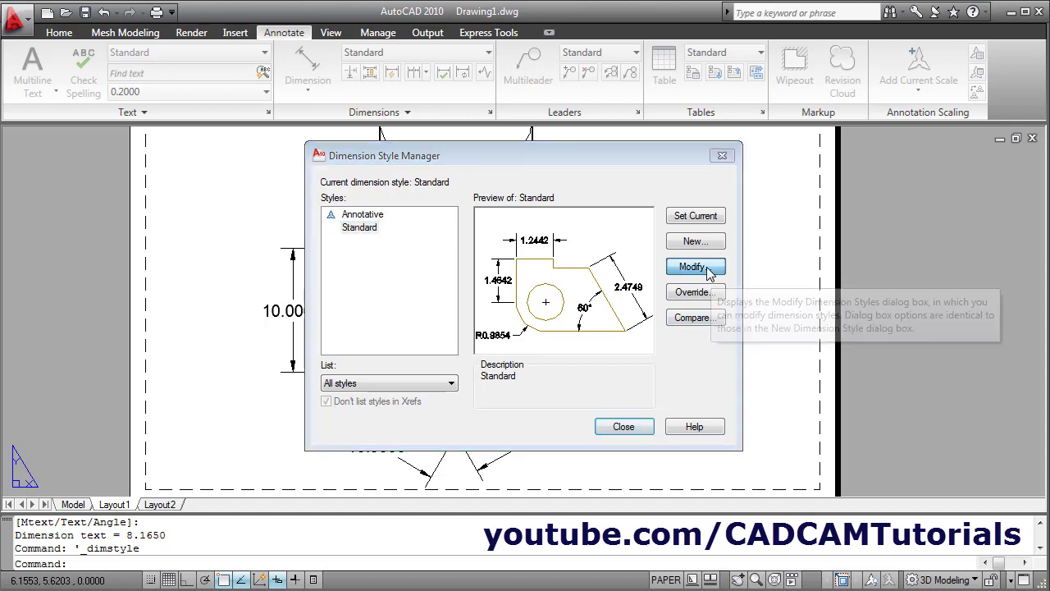
{"action": "left_click", "coordinate": [694, 267]}
{"action": "left_click", "coordinate": [399, 142]}
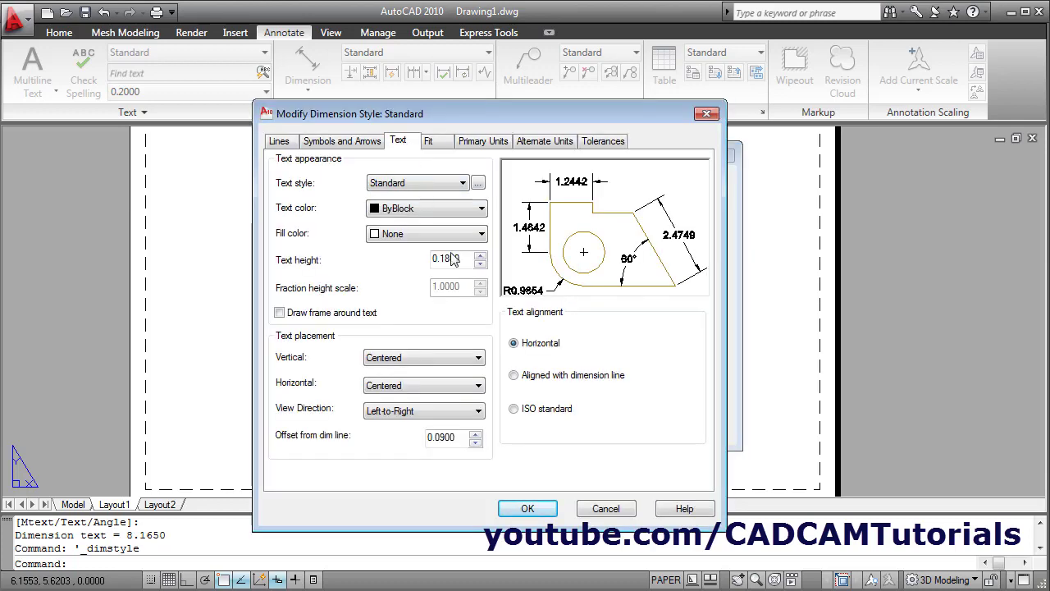
{"action": "left_click", "coordinate": [420, 358]}
{"action": "left_click", "coordinate": [406, 383]}
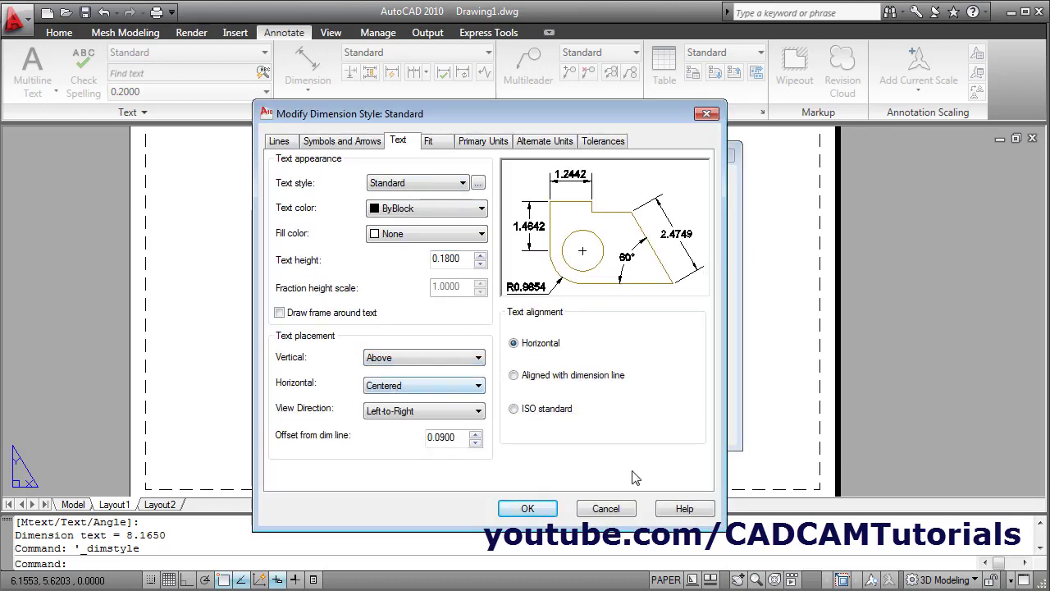
{"action": "left_click", "coordinate": [541, 415]}
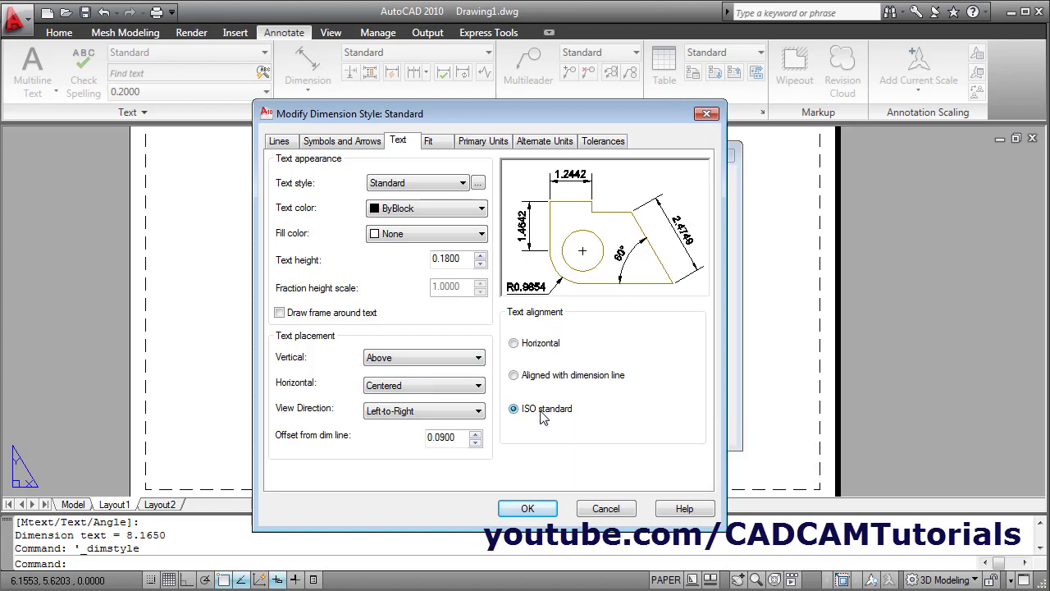
{"action": "left_click", "coordinate": [483, 141]}
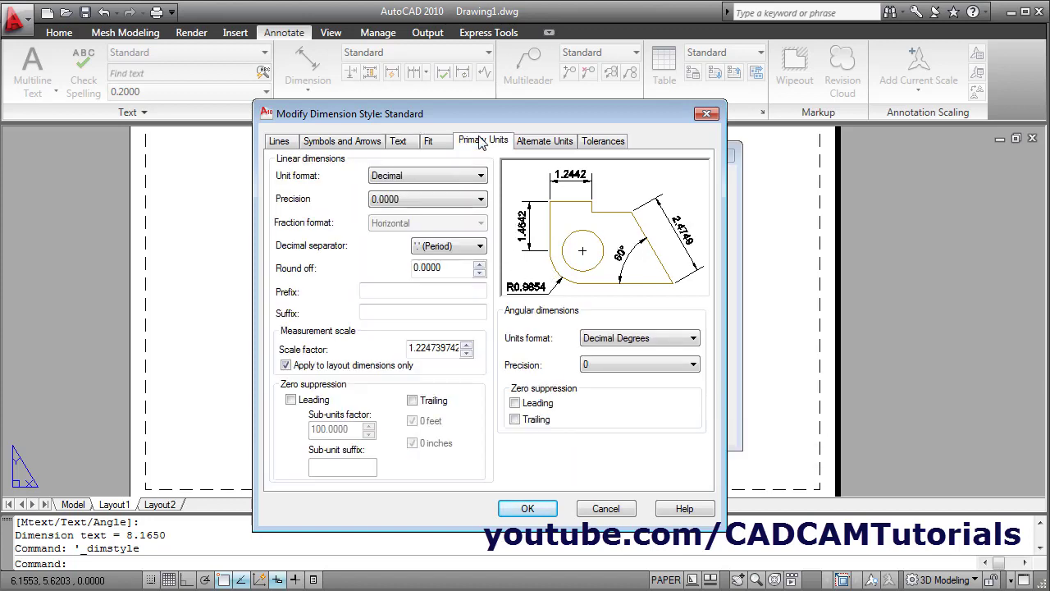
{"action": "left_click", "coordinate": [423, 200]}
{"action": "left_click", "coordinate": [398, 215]}
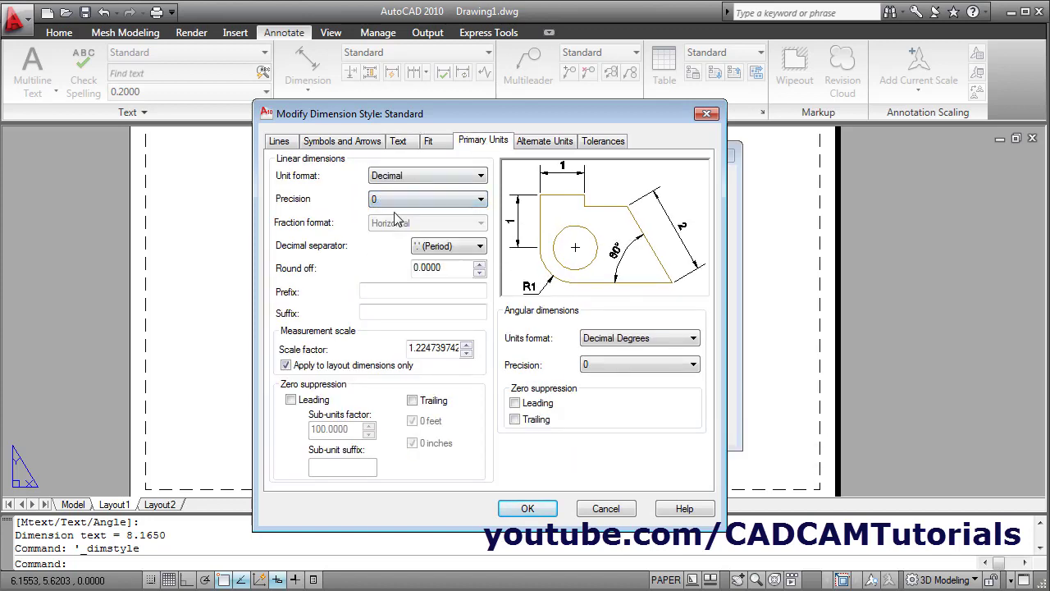
{"action": "left_click", "coordinate": [529, 509]}
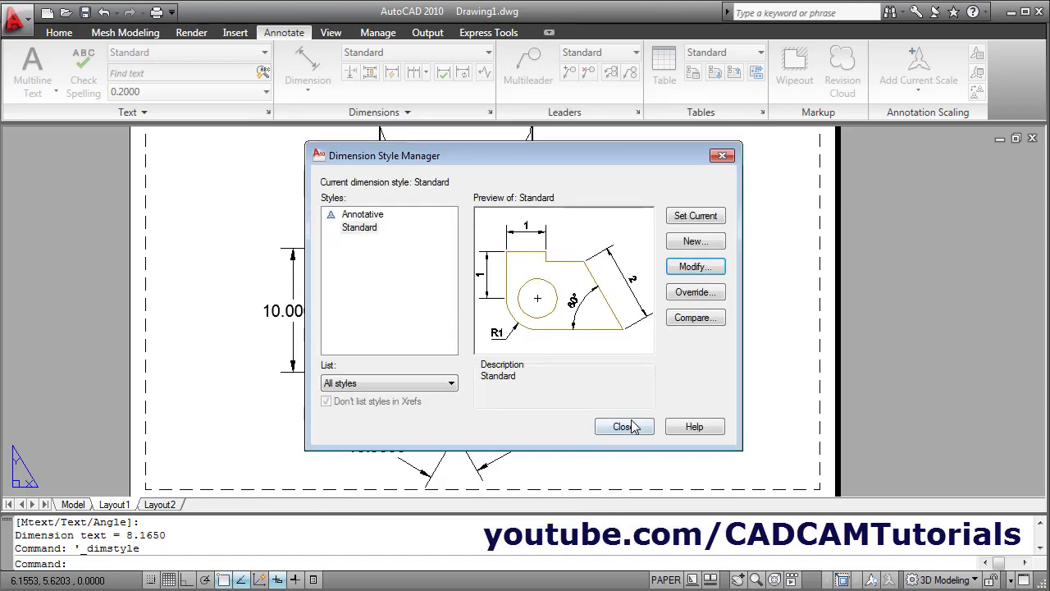
{"action": "left_click", "coordinate": [625, 426]}
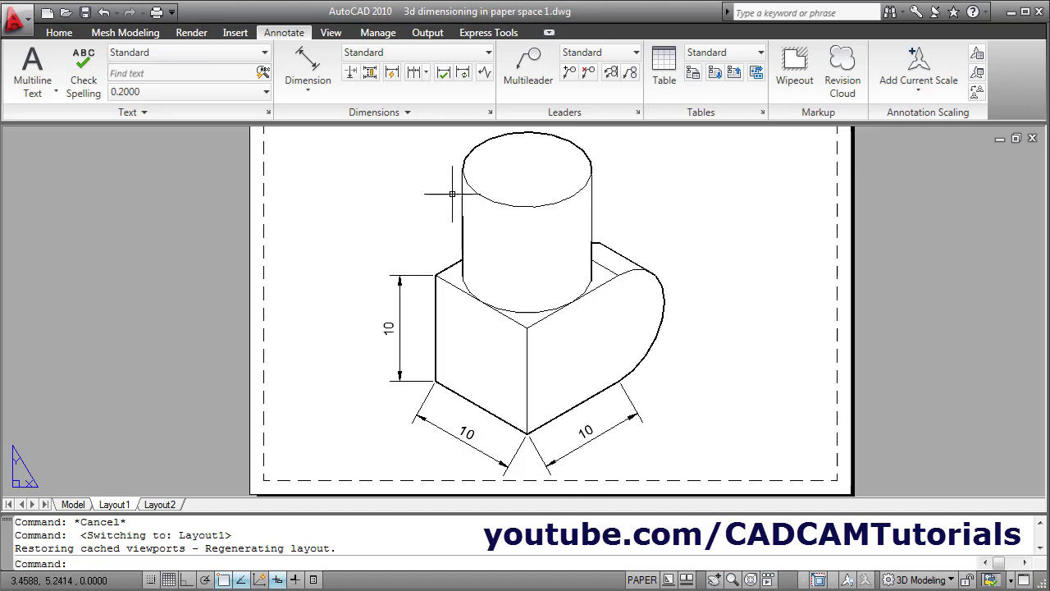
Slant the lower-right and vertical 10 dimensions with a 150 degree oblique angle.
{"action": "left_click", "coordinate": [403, 115]}
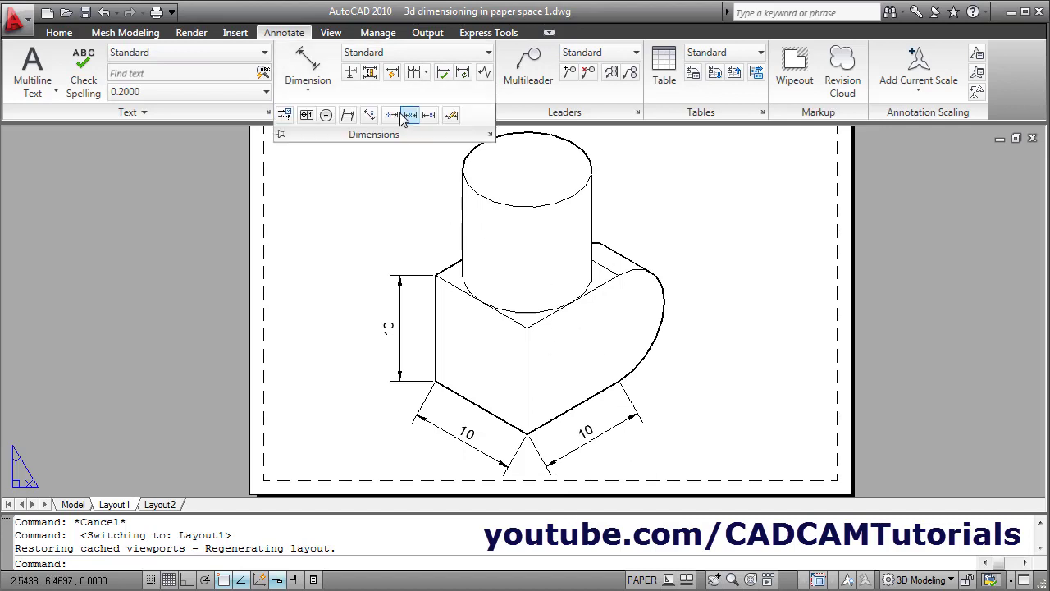
{"action": "left_click", "coordinate": [347, 116]}
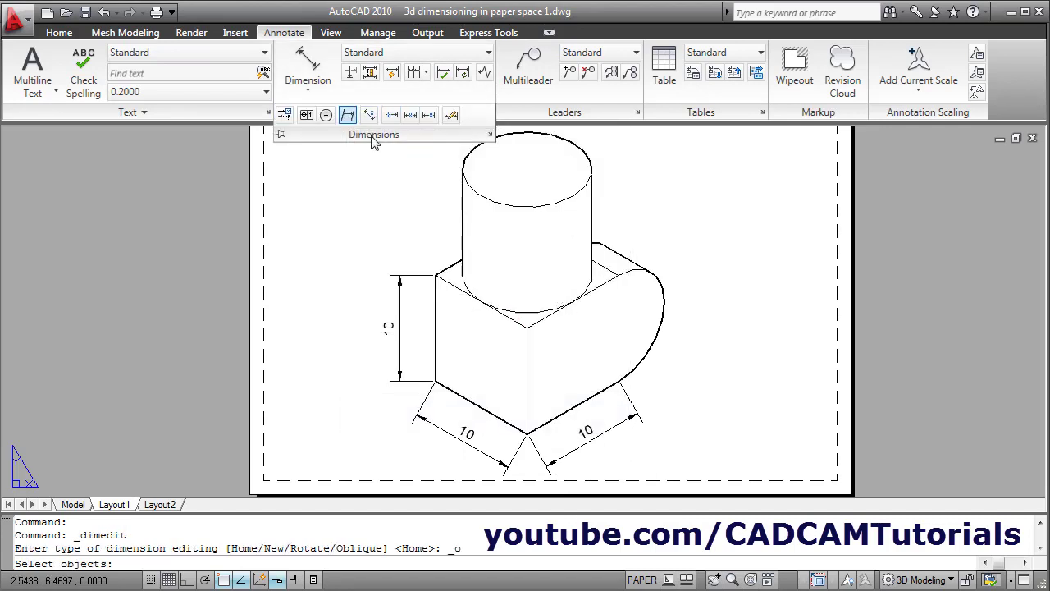
{"action": "left_click", "coordinate": [581, 446]}
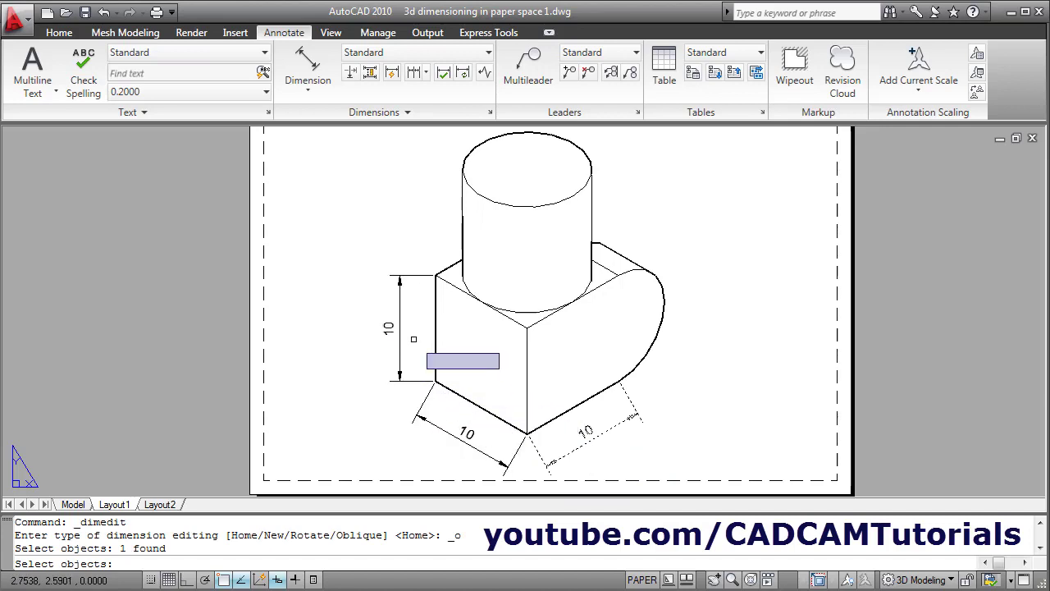
{"action": "left_click", "coordinate": [388, 328]}
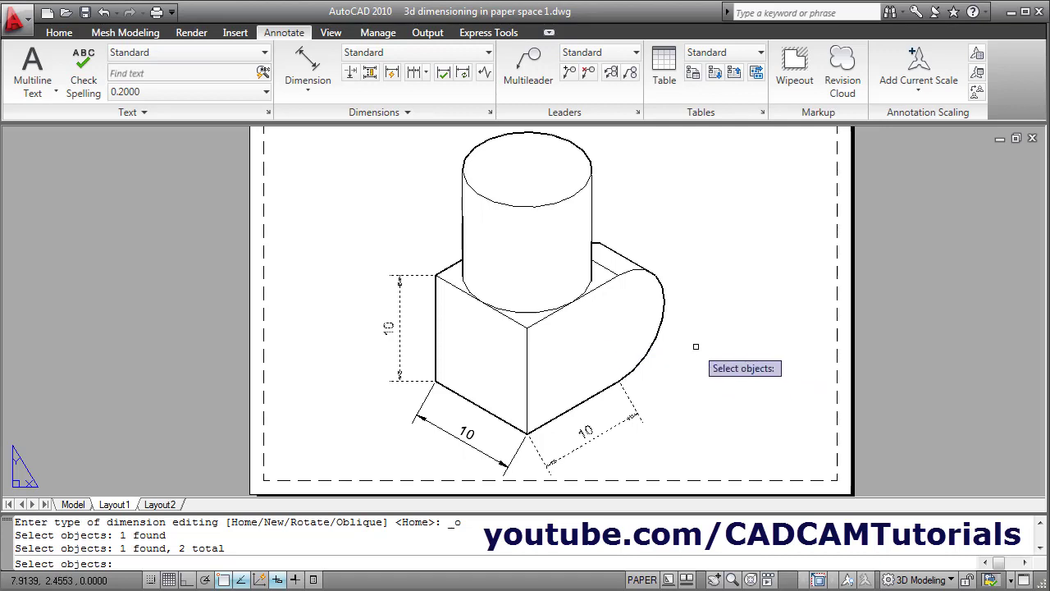
{"action": "key", "text": "Return"}
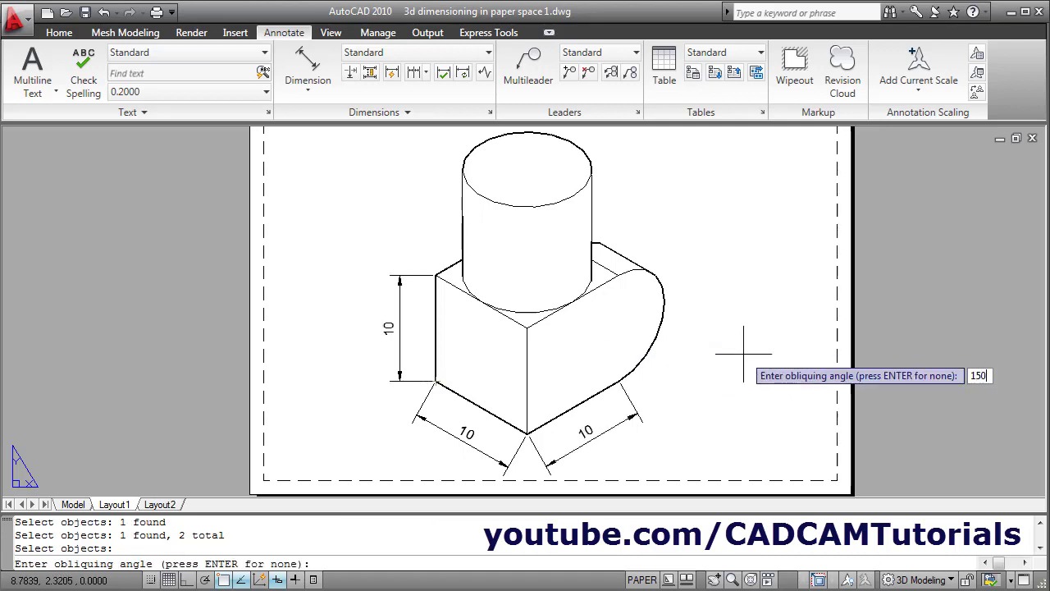
{"action": "key", "text": "Return"}
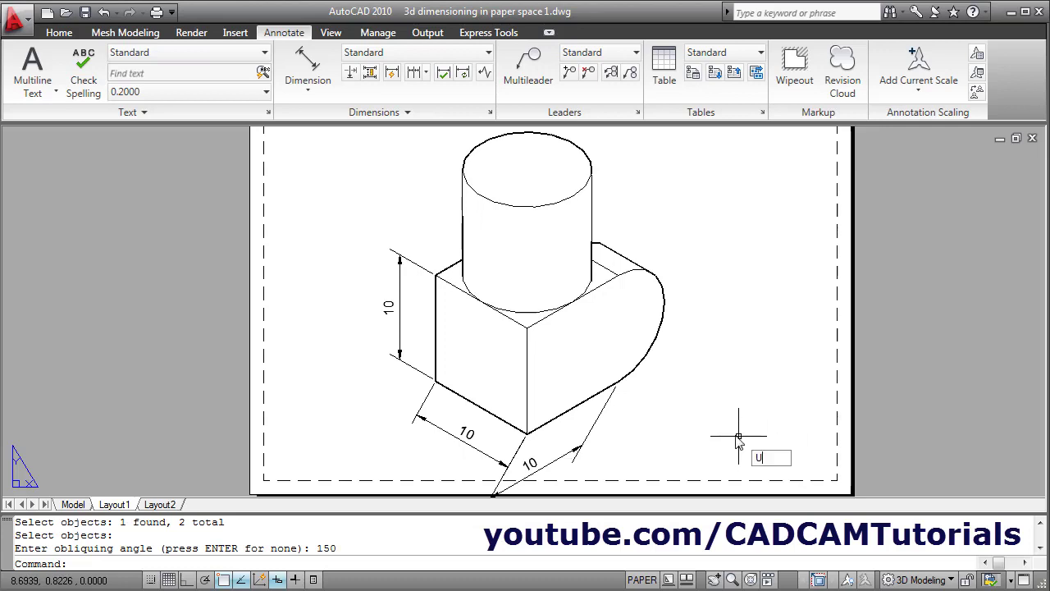
Undo the slant with U and switch to the Model tab.
{"action": "type", "text": "u"}
{"action": "key", "text": "Return"}
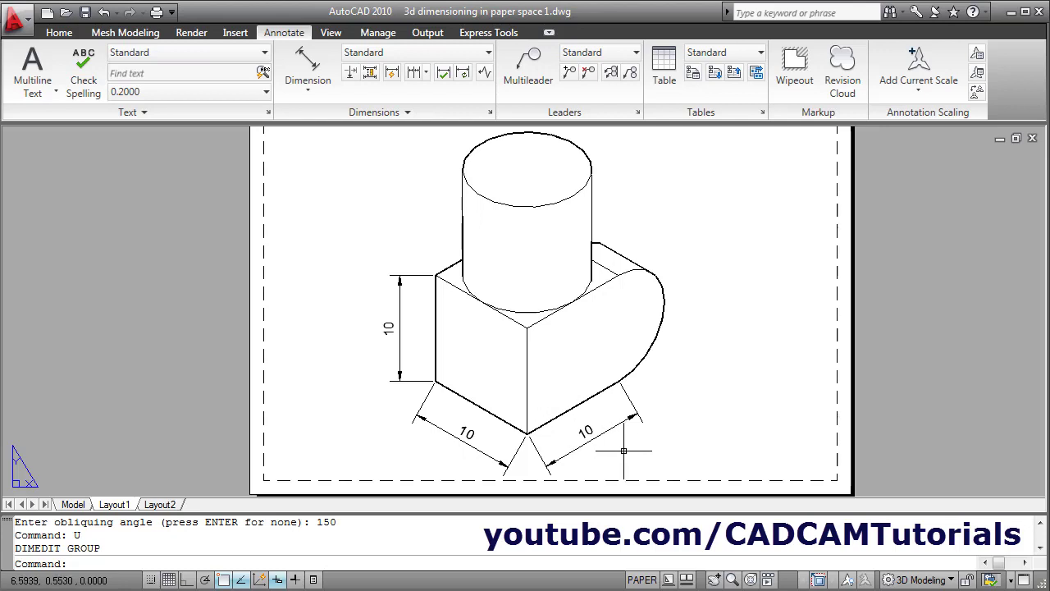
{"action": "left_click", "coordinate": [79, 507]}
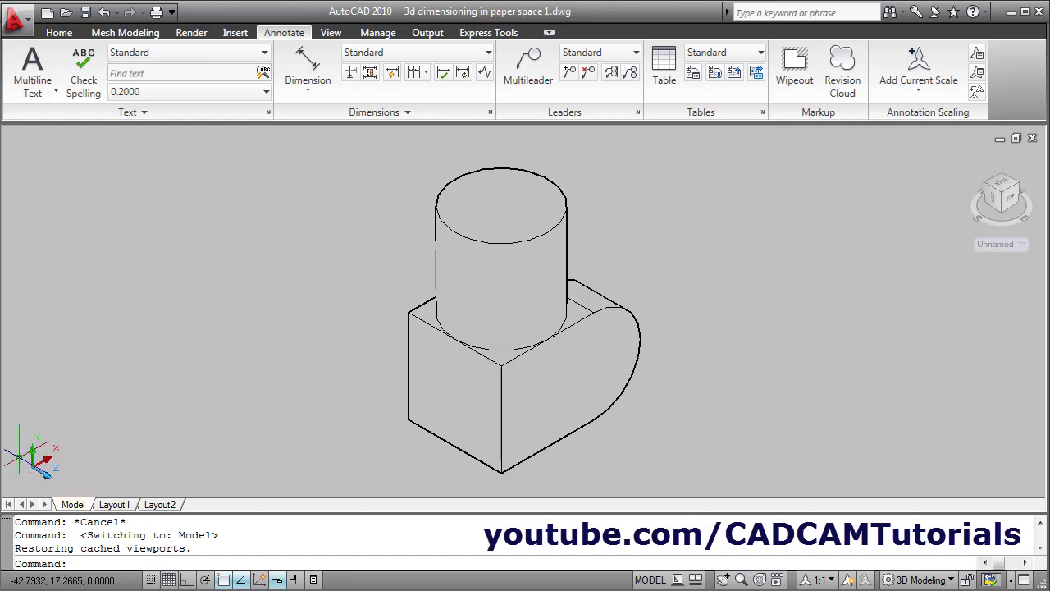
Reset the UCS to World and return to Layout1.
{"action": "left_click", "coordinate": [333, 33]}
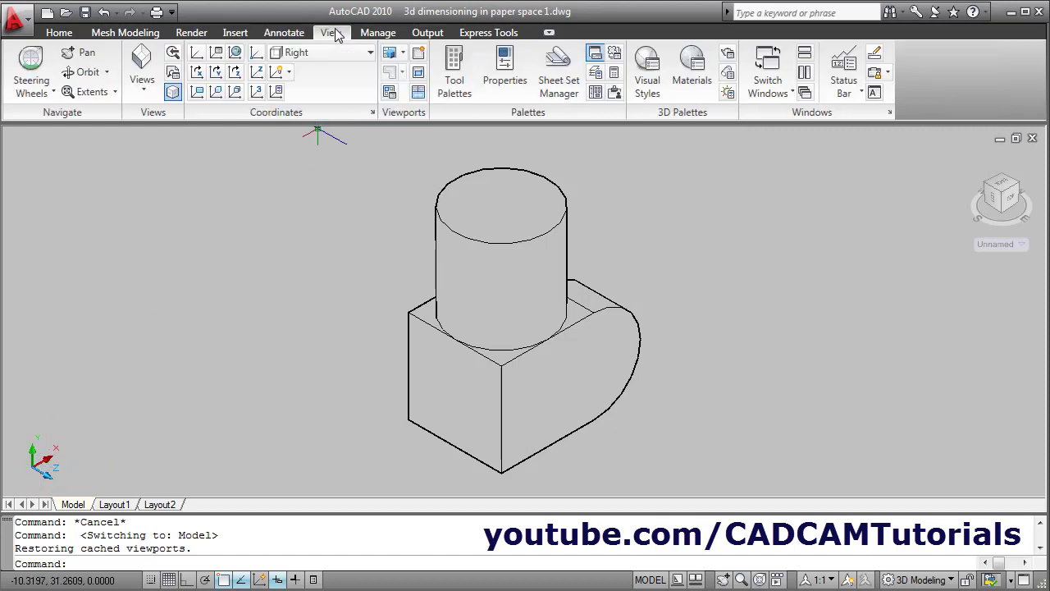
{"action": "left_click", "coordinate": [318, 55]}
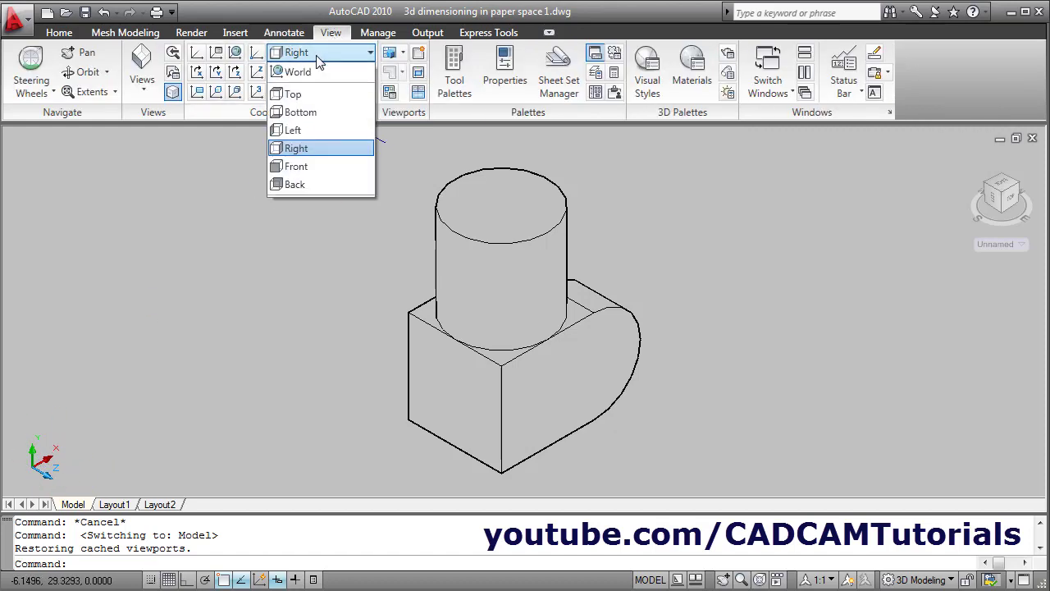
{"action": "left_click", "coordinate": [298, 74]}
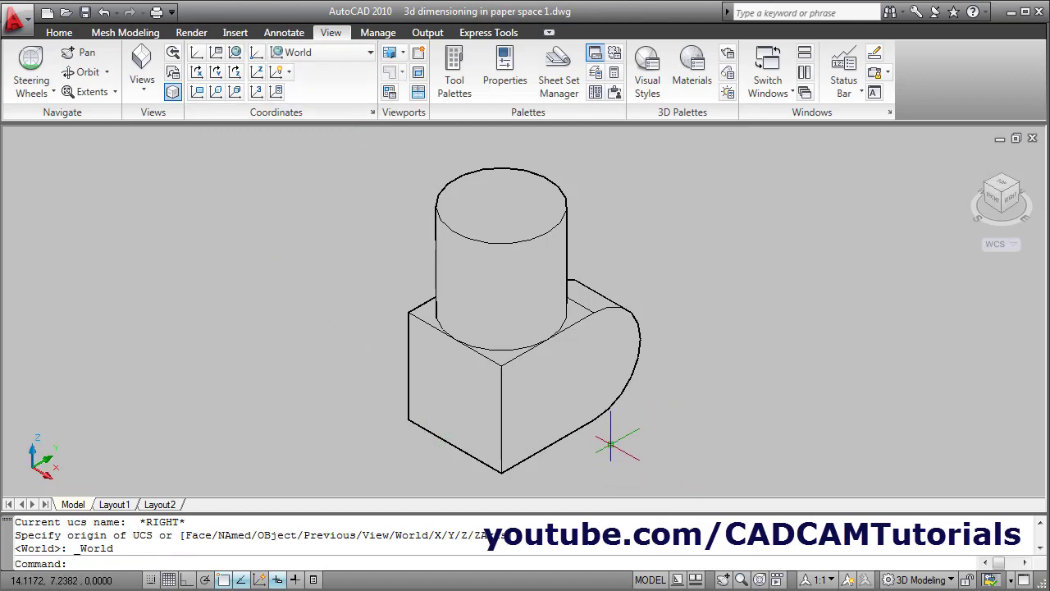
{"action": "left_click", "coordinate": [115, 505]}
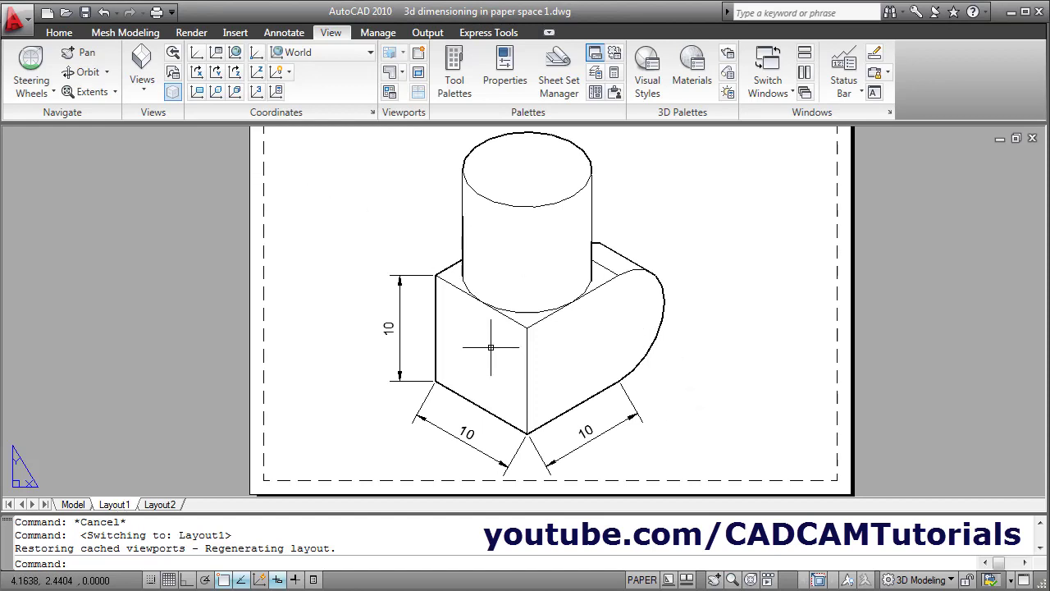
Oblique the lower-right and vertical 10 dimensions to 150 degrees.
{"action": "left_click", "coordinate": [286, 33]}
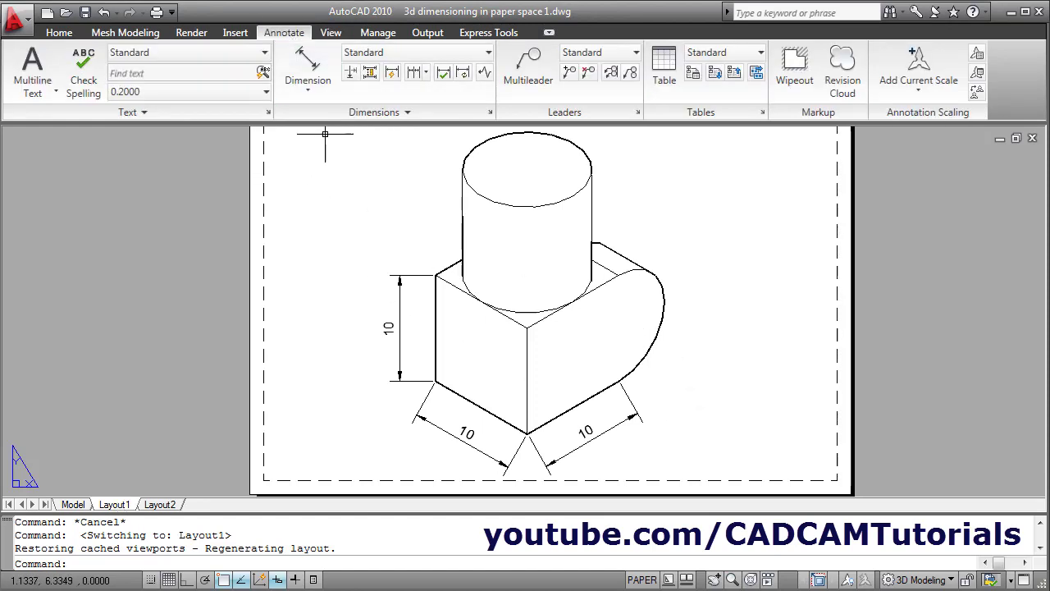
{"action": "left_click", "coordinate": [390, 114]}
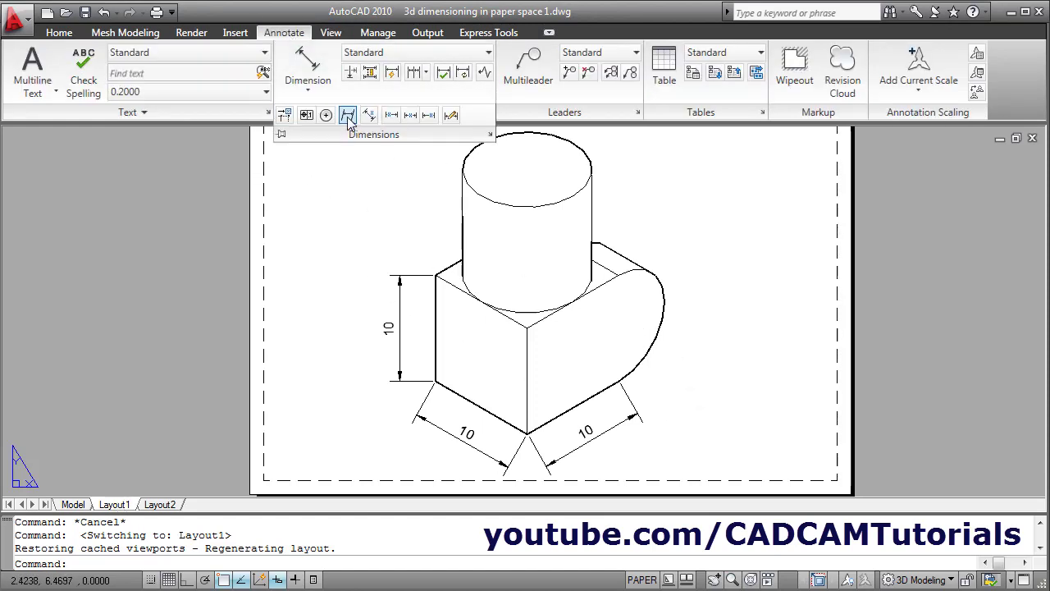
{"action": "left_click", "coordinate": [348, 119]}
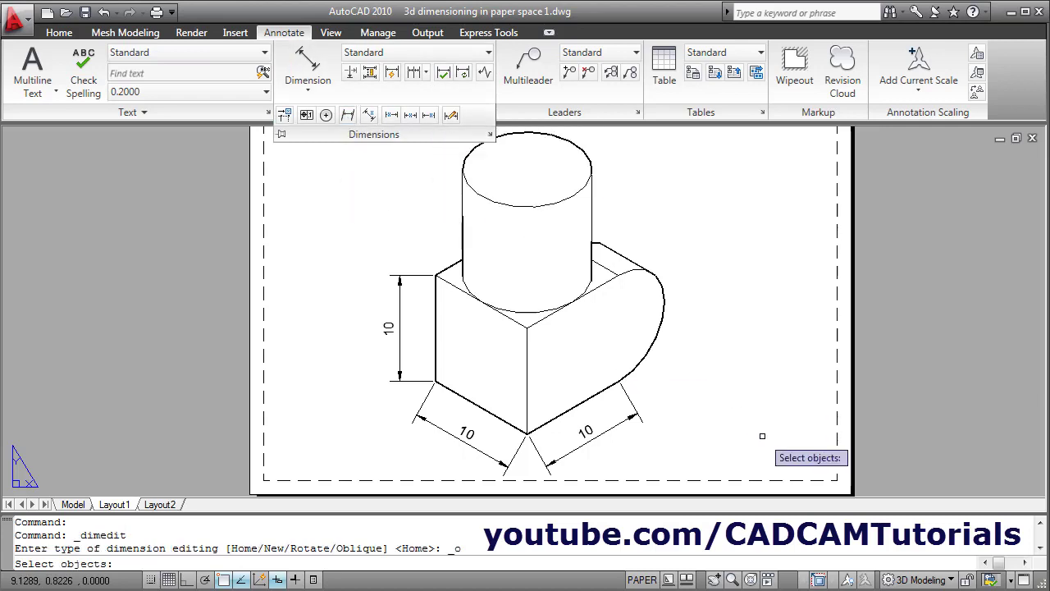
{"action": "left_click", "coordinate": [603, 443]}
{"action": "left_click", "coordinate": [406, 386]}
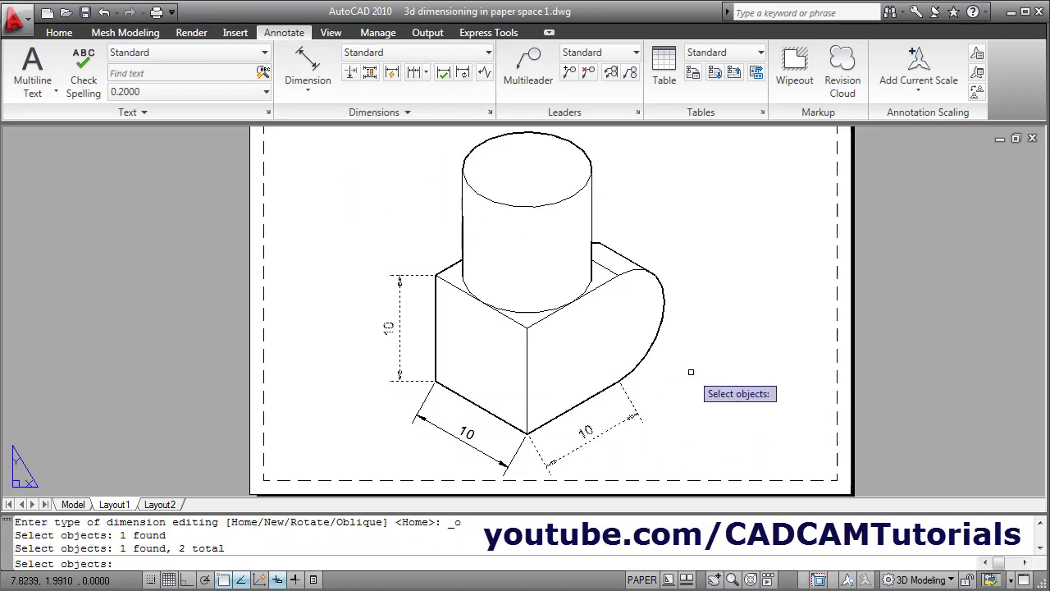
{"action": "key", "text": "Return"}
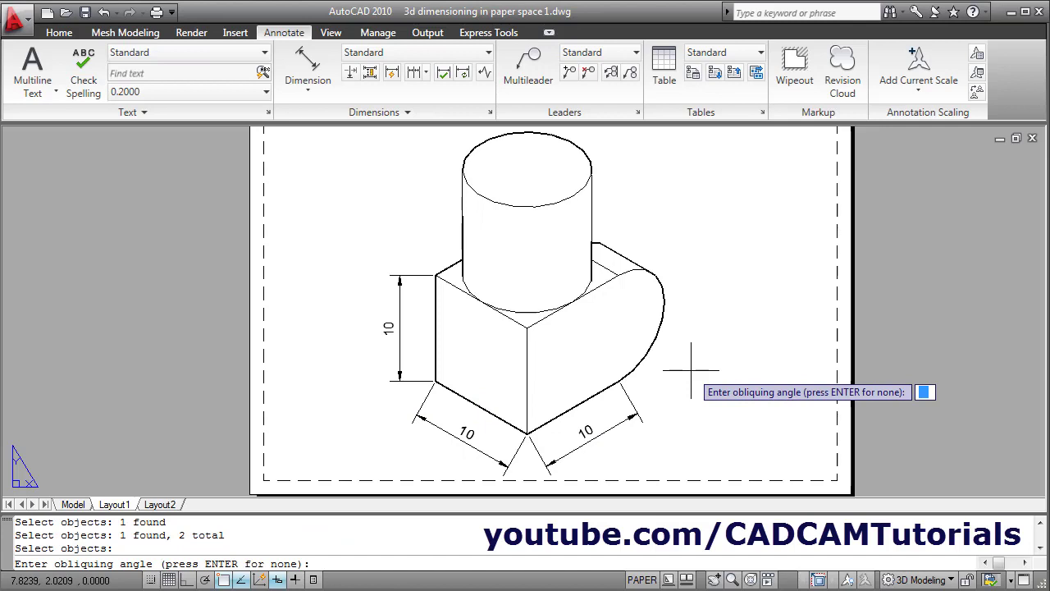
{"action": "type", "text": "150"}
{"action": "key", "text": "Return"}
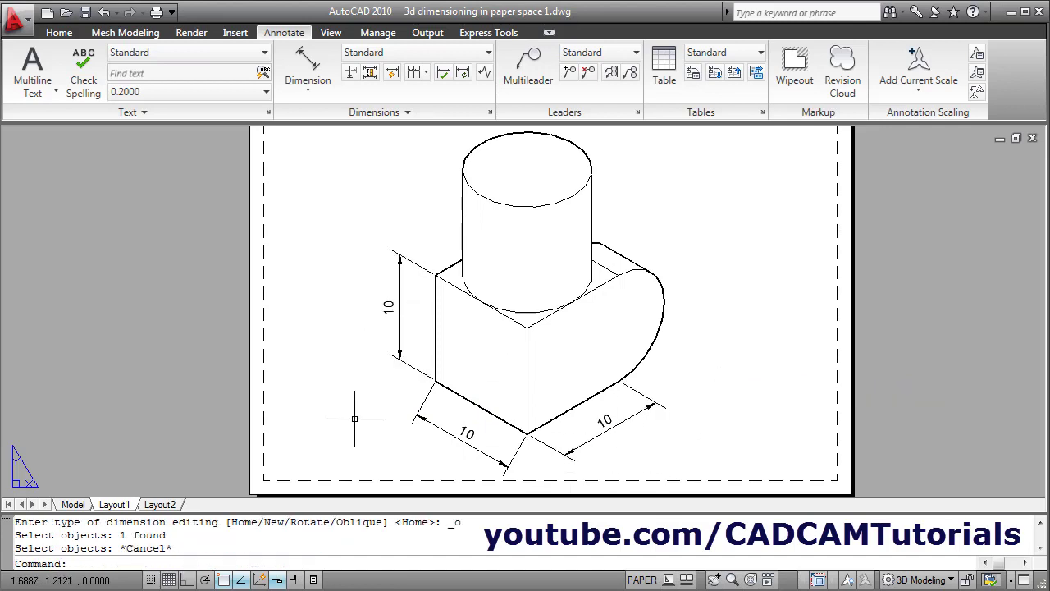
Oblique the lower-left 10 dimension to 30 degrees.
{"action": "left_click", "coordinate": [374, 111]}
{"action": "left_click", "coordinate": [348, 120]}
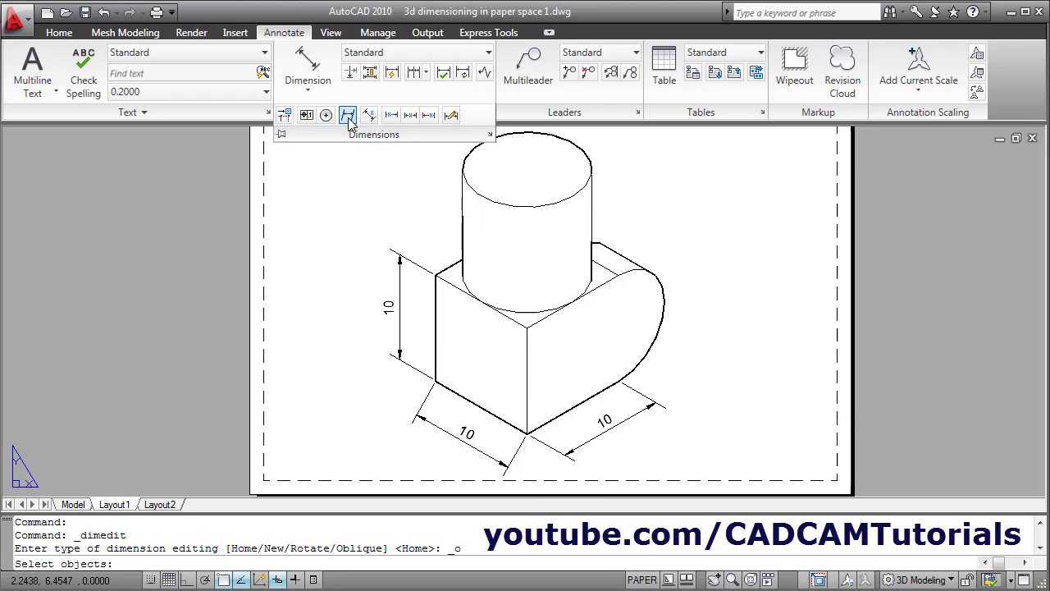
{"action": "left_click", "coordinate": [473, 446]}
{"action": "key", "text": "Return"}
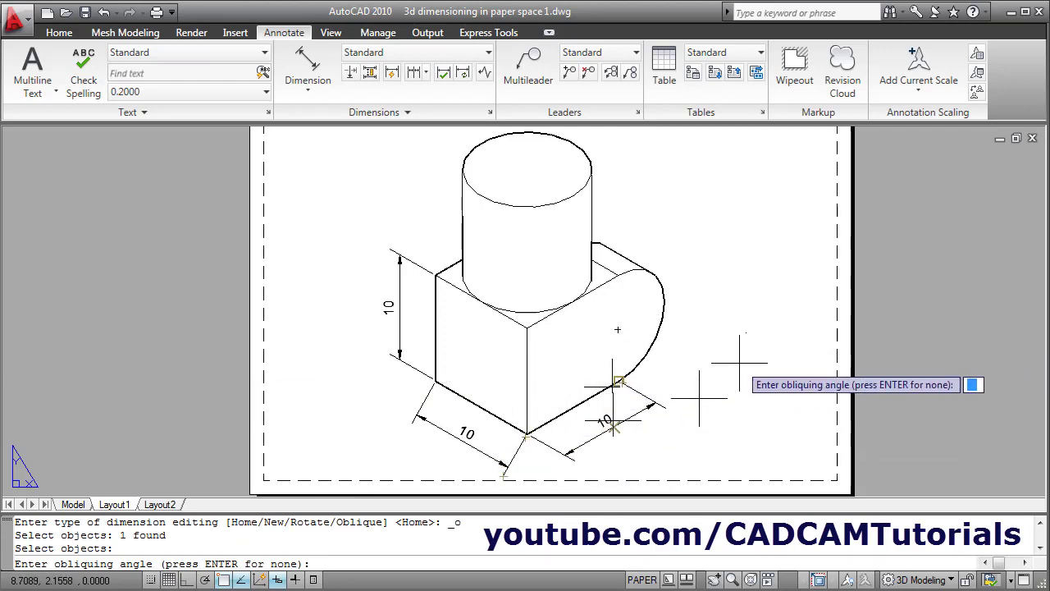
{"action": "key", "text": "Return"}
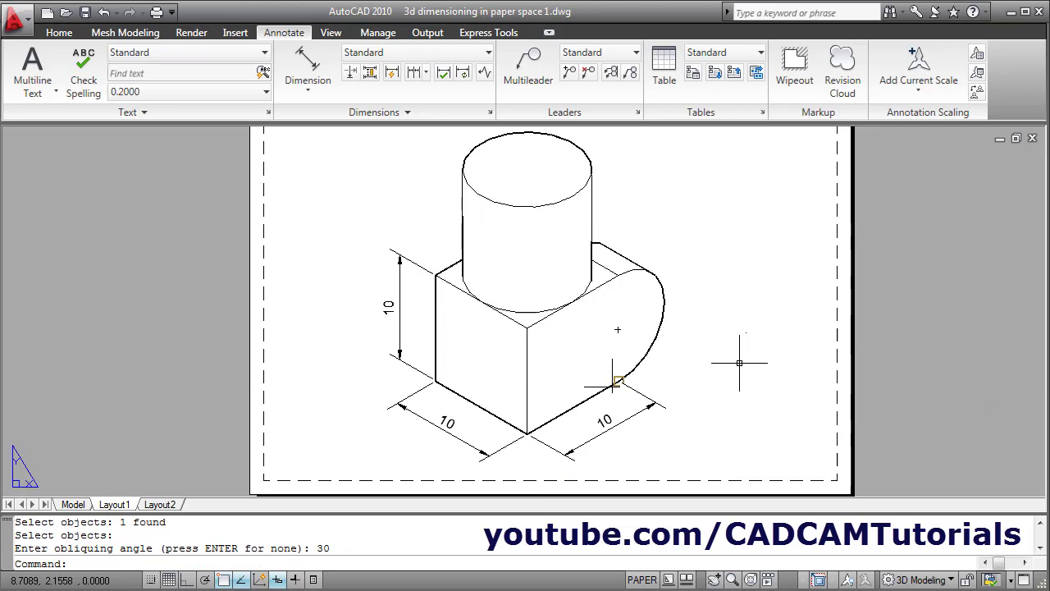
{"action": "scroll", "coordinate": [739, 361], "scroll_direction": "down", "scroll_amount": 1}
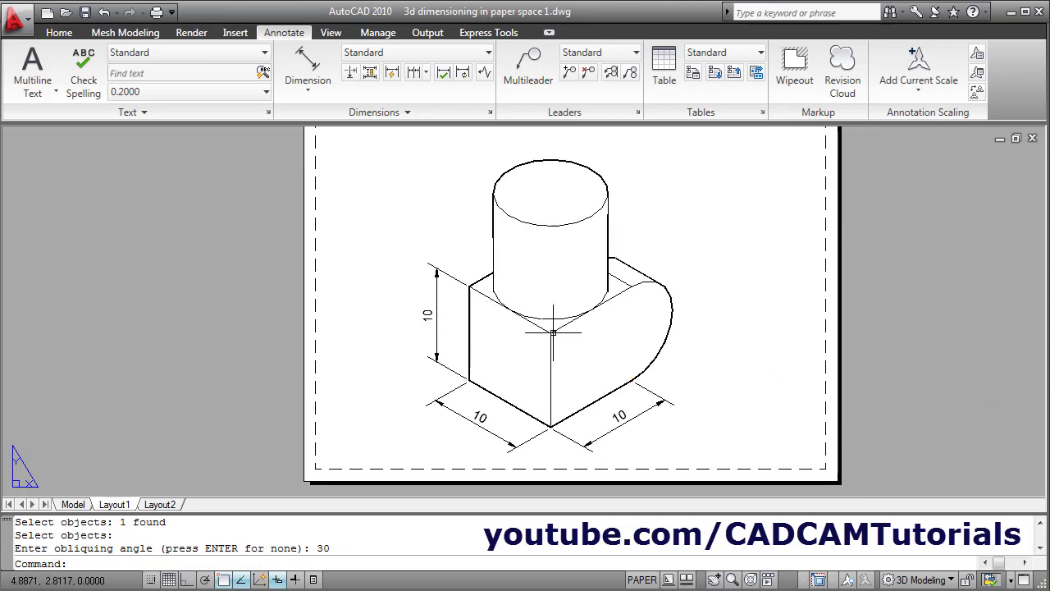
Add an aligned 10 dimension along the box's front-top edge.
{"action": "left_click", "coordinate": [308, 64]}
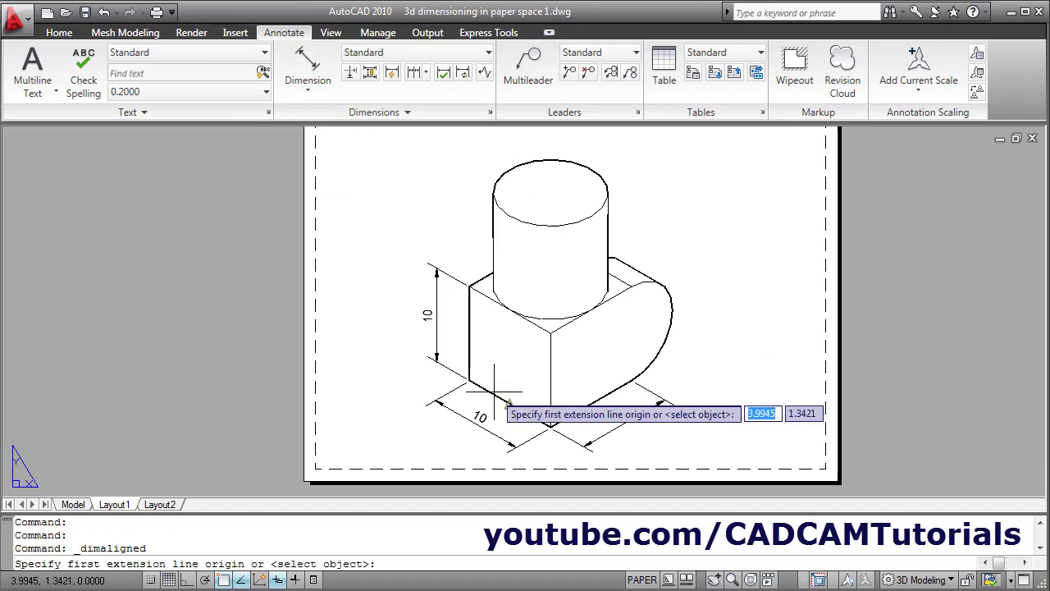
{"action": "left_click", "coordinate": [468, 286]}
{"action": "left_click", "coordinate": [551, 332]}
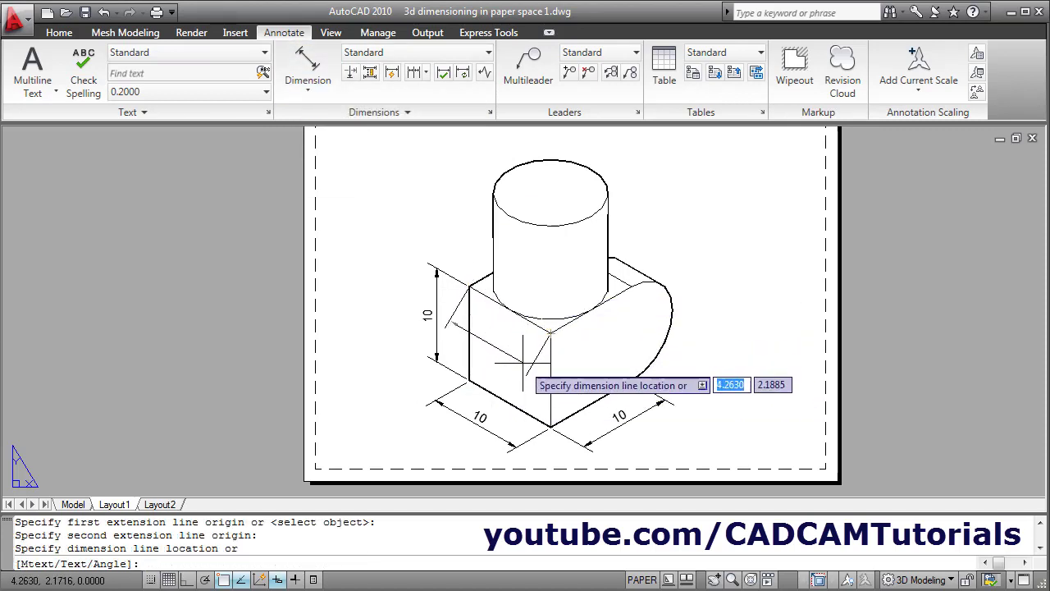
{"action": "left_click", "coordinate": [522, 359]}
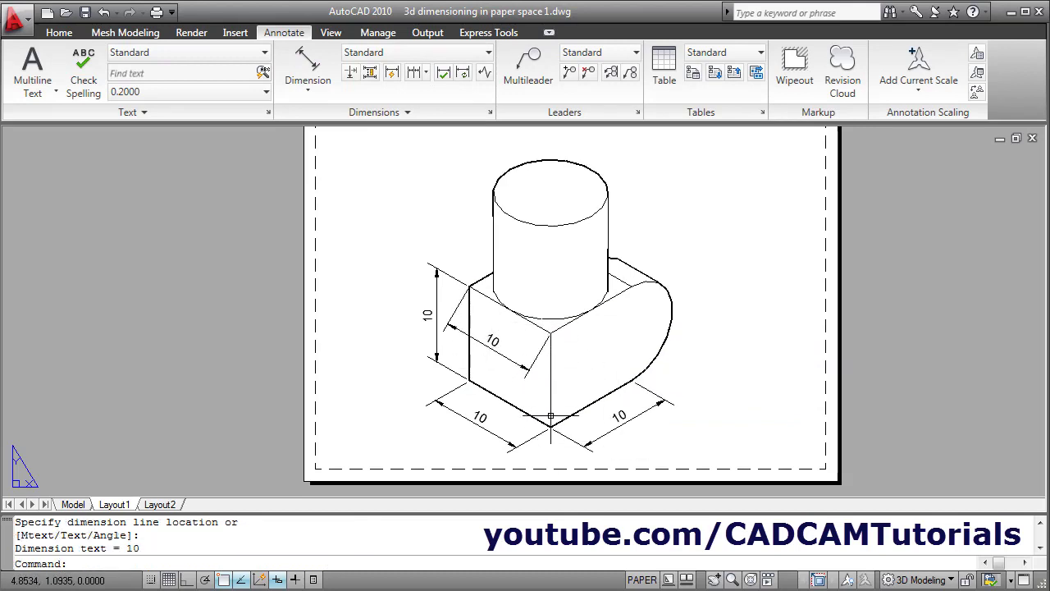
Apply an obliquing angle to the left vertical 10 dimension.
{"action": "left_click", "coordinate": [394, 112]}
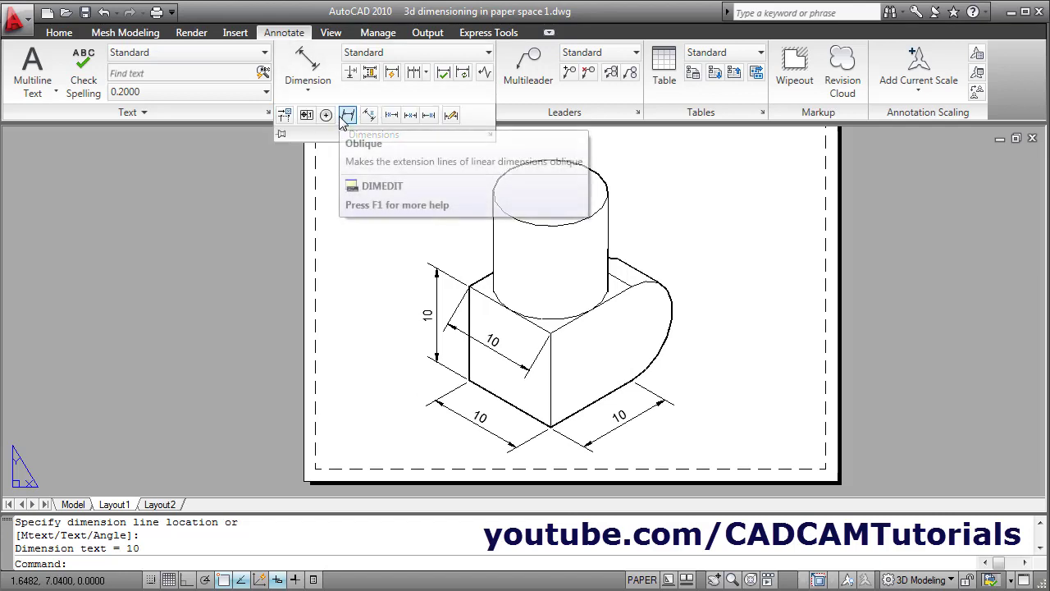
{"action": "left_click", "coordinate": [347, 117]}
{"action": "left_click", "coordinate": [506, 357]}
{"action": "key", "text": "Return"}
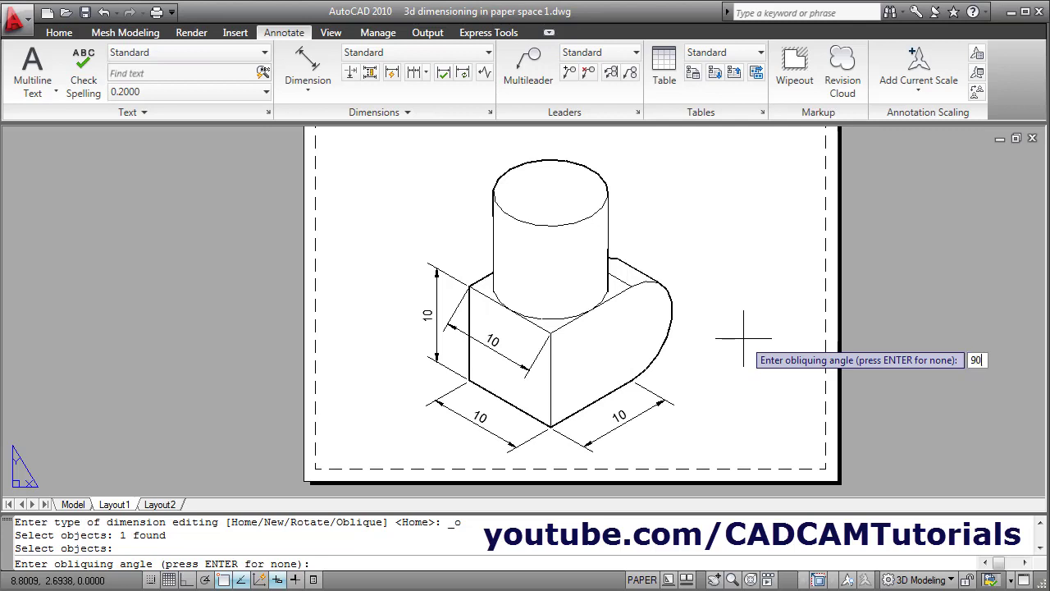
{"action": "key", "text": "Return"}
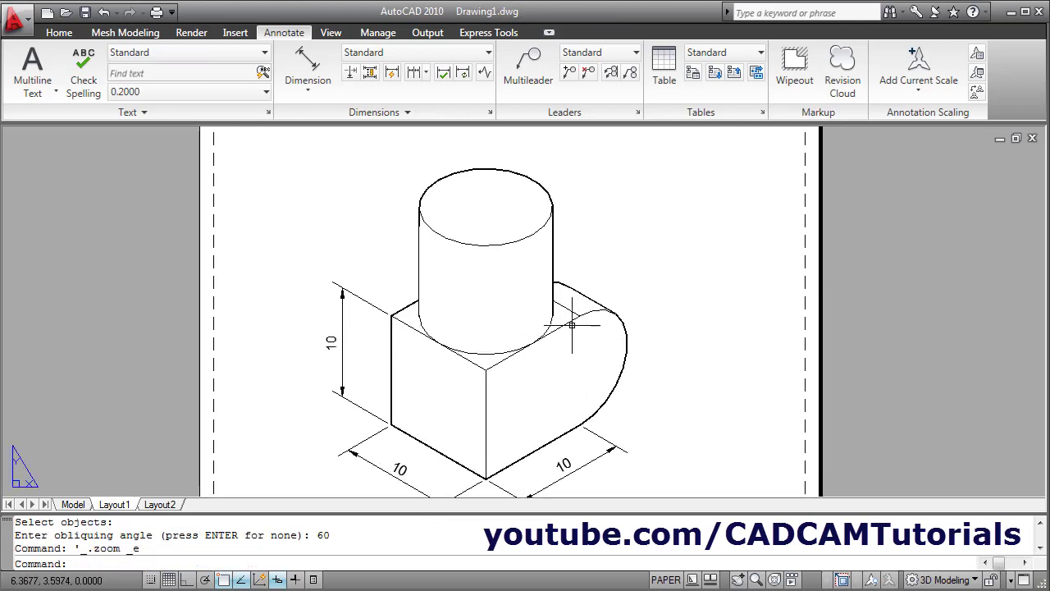
Add an R5 multileader on the rounded corner using a Nearest snap.
{"action": "left_click", "coordinate": [528, 70]}
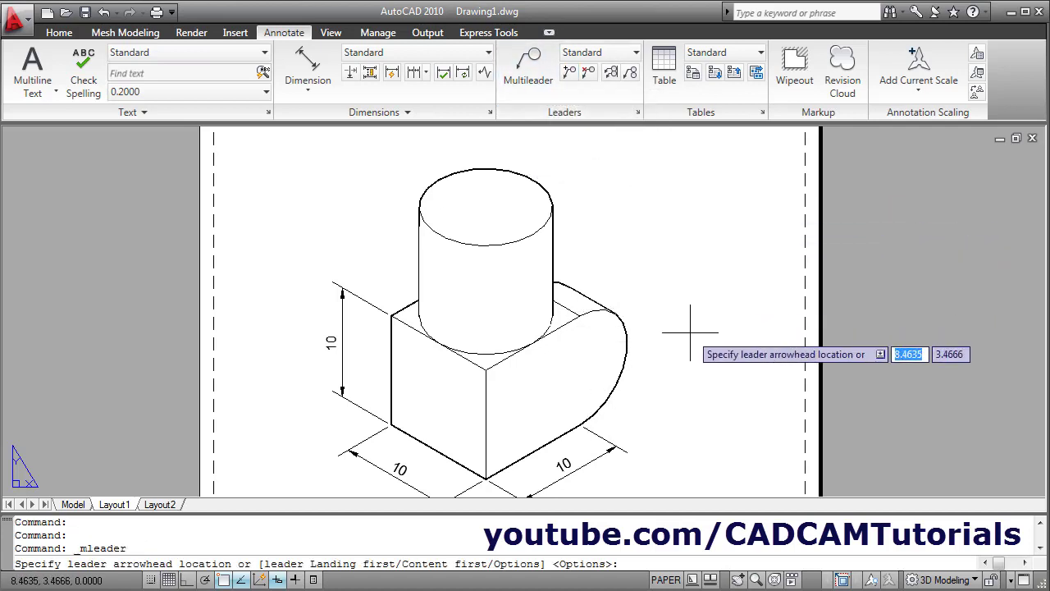
{"action": "scroll", "coordinate": [701, 326], "scroll_direction": "up", "scroll_amount": 2}
{"action": "scroll", "coordinate": [585, 308], "scroll_direction": "up", "scroll_amount": 2}
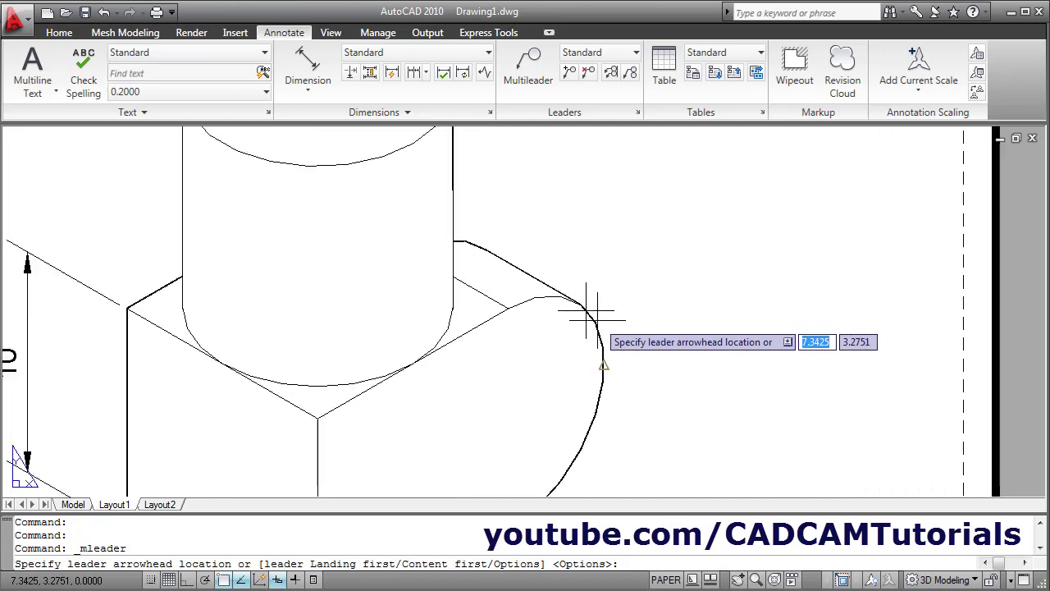
{"action": "right_click", "coordinate": [608, 213], "text": "shift"}
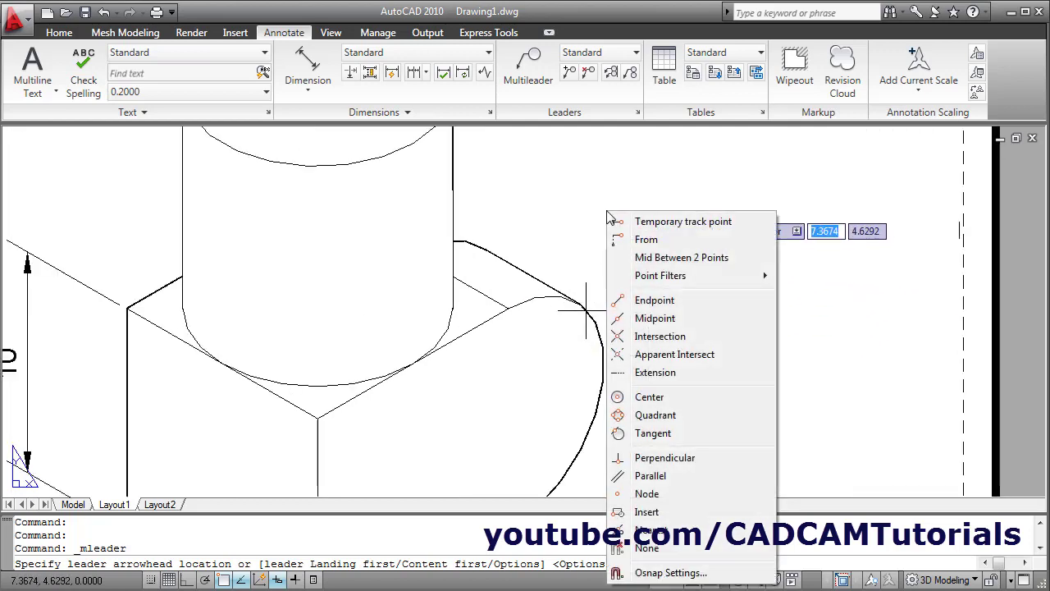
{"action": "left_click", "coordinate": [650, 530]}
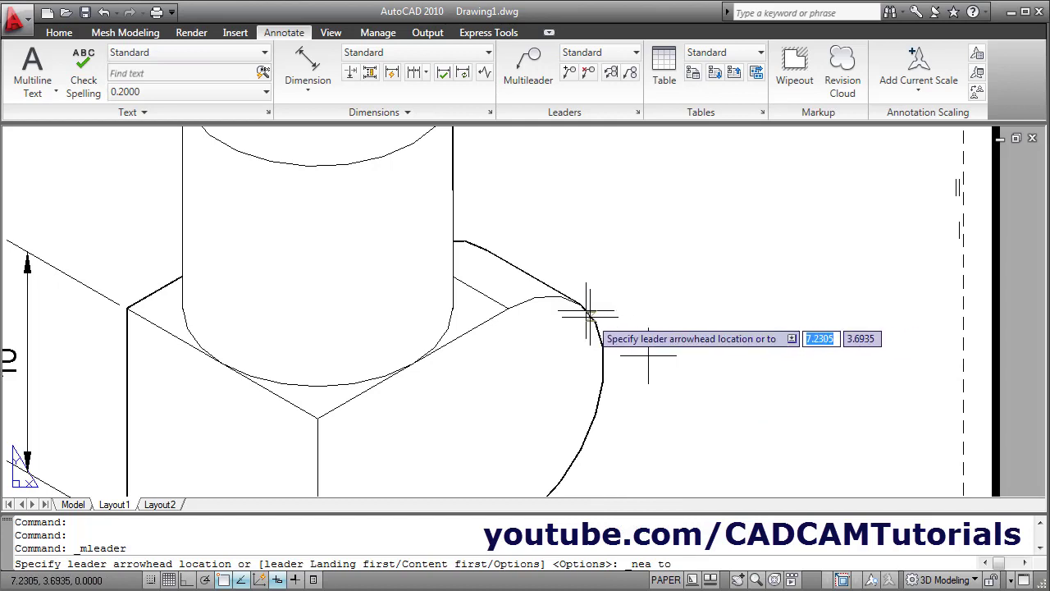
{"action": "left_click", "coordinate": [587, 314]}
{"action": "scroll", "coordinate": [616, 270], "scroll_direction": "up", "scroll_amount": 3}
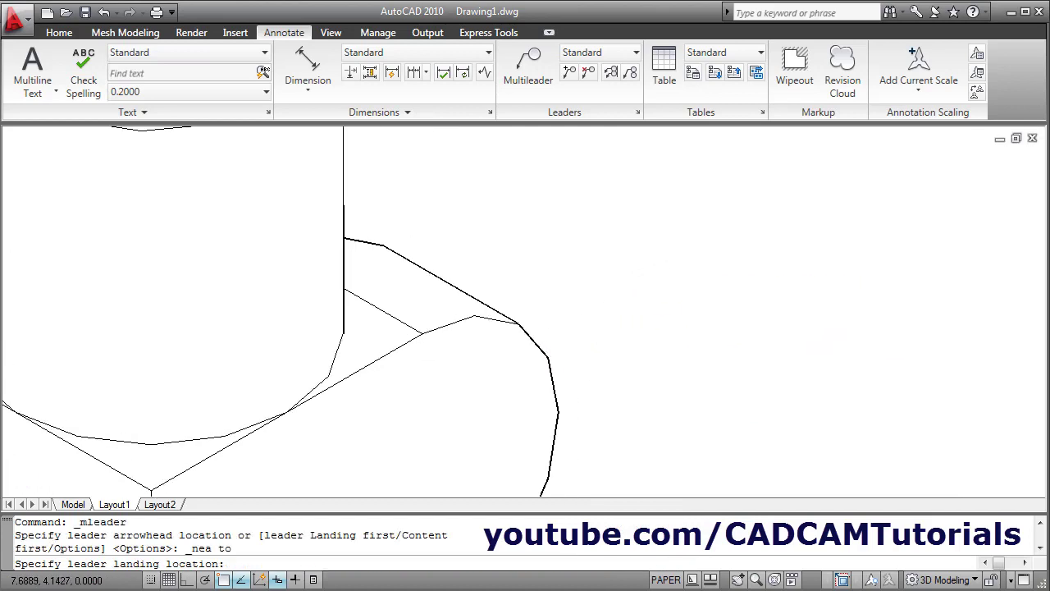
{"action": "left_click", "coordinate": [612, 241]}
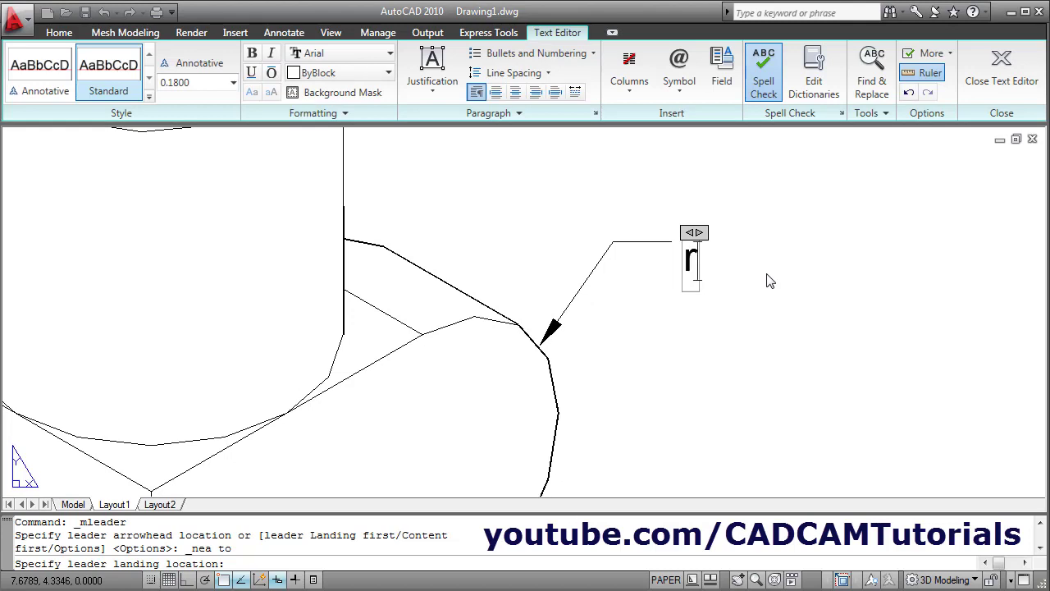
{"action": "type", "text": "R5"}
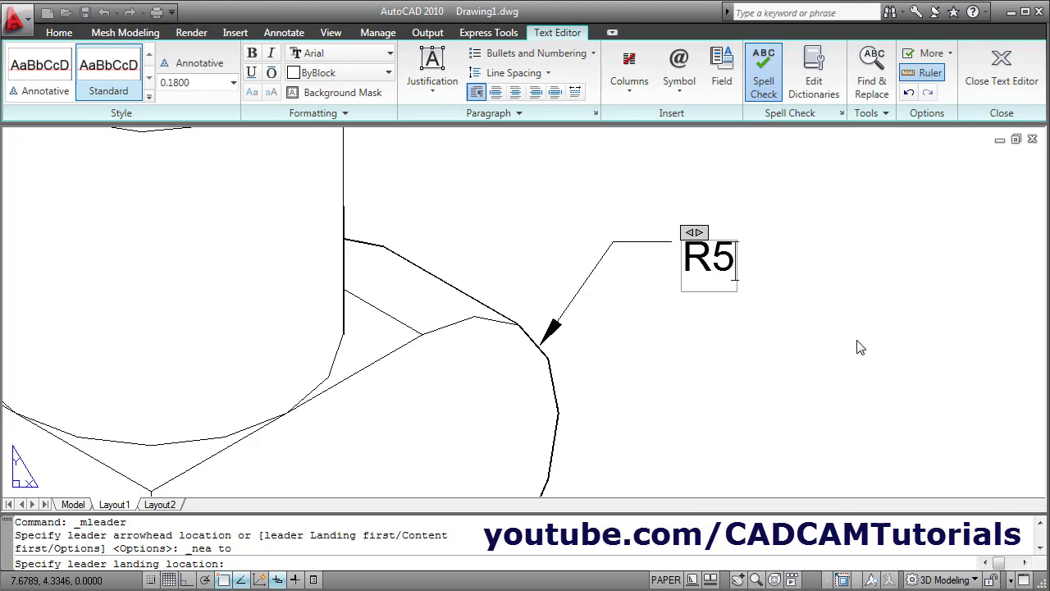
{"action": "left_click", "coordinate": [860, 348]}
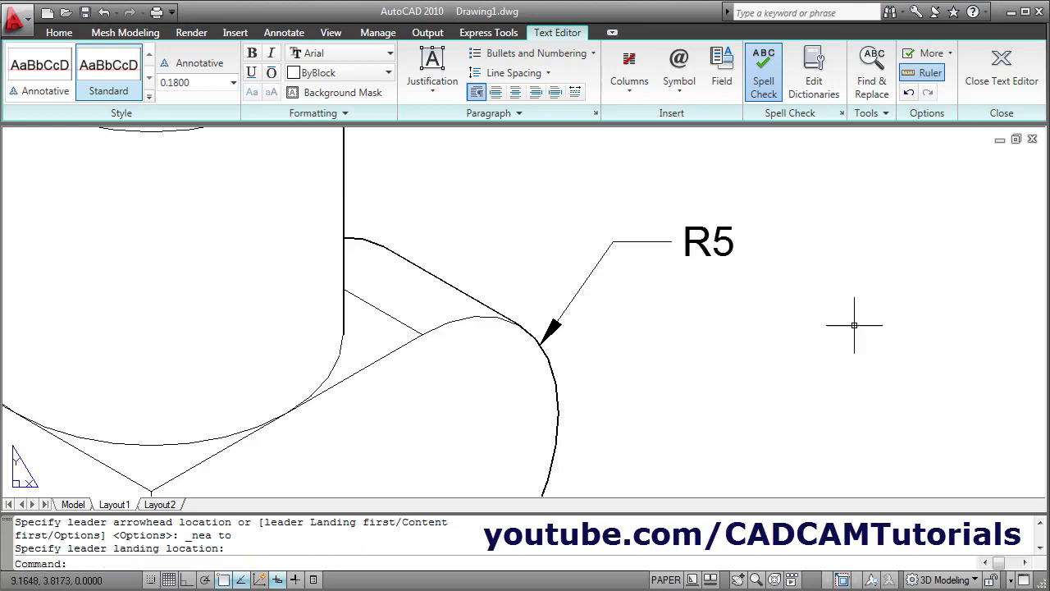
Cancel a stray line and pan back to show the whole part.
{"action": "scroll", "coordinate": [1009, 277], "scroll_direction": "down", "scroll_amount": 3}
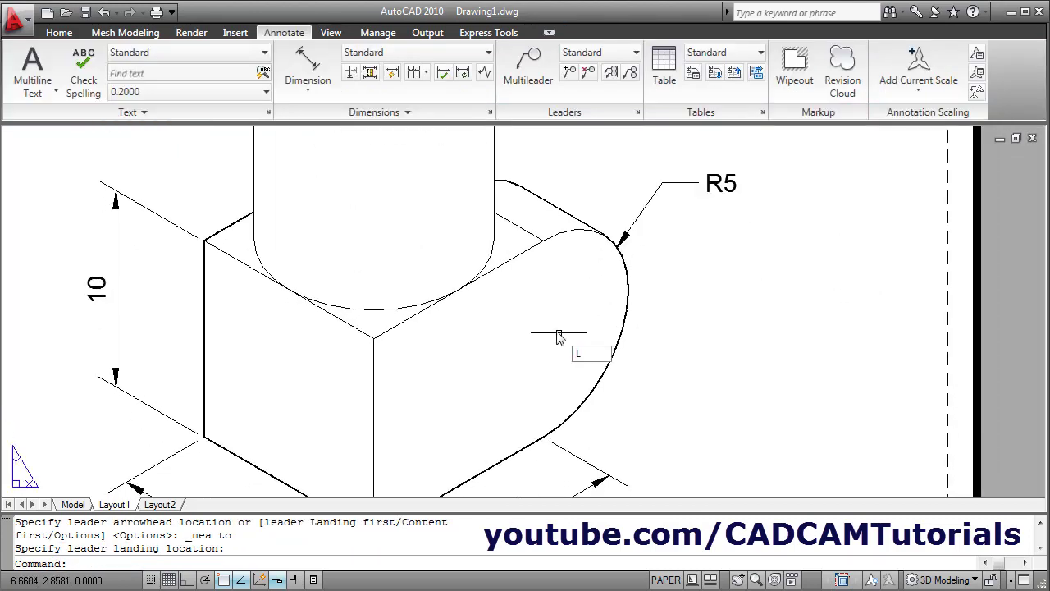
{"action": "key", "text": "Return"}
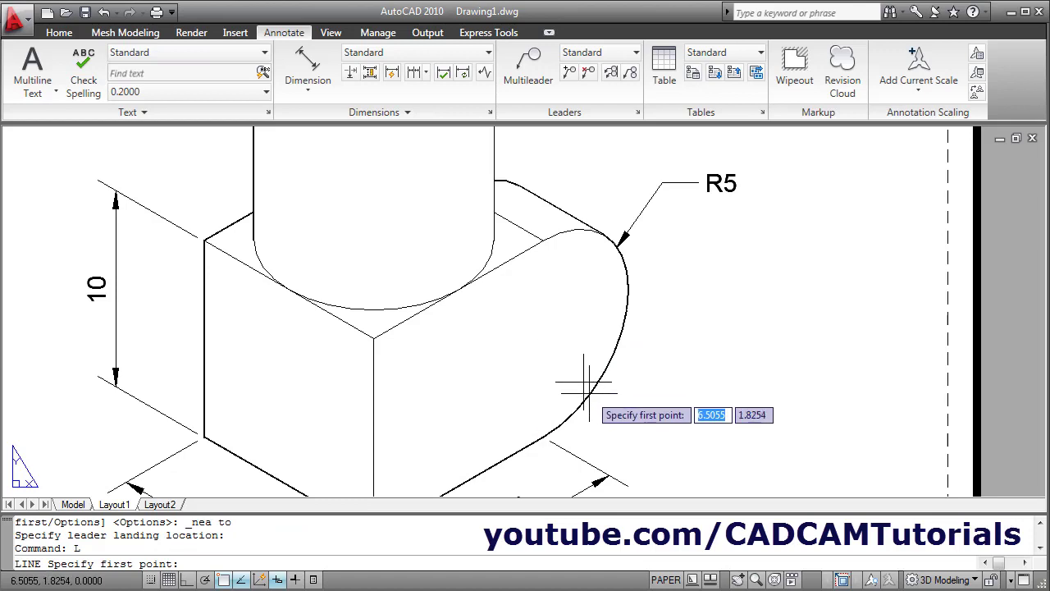
{"action": "left_click", "coordinate": [543, 338]}
{"action": "left_click", "coordinate": [619, 236]}
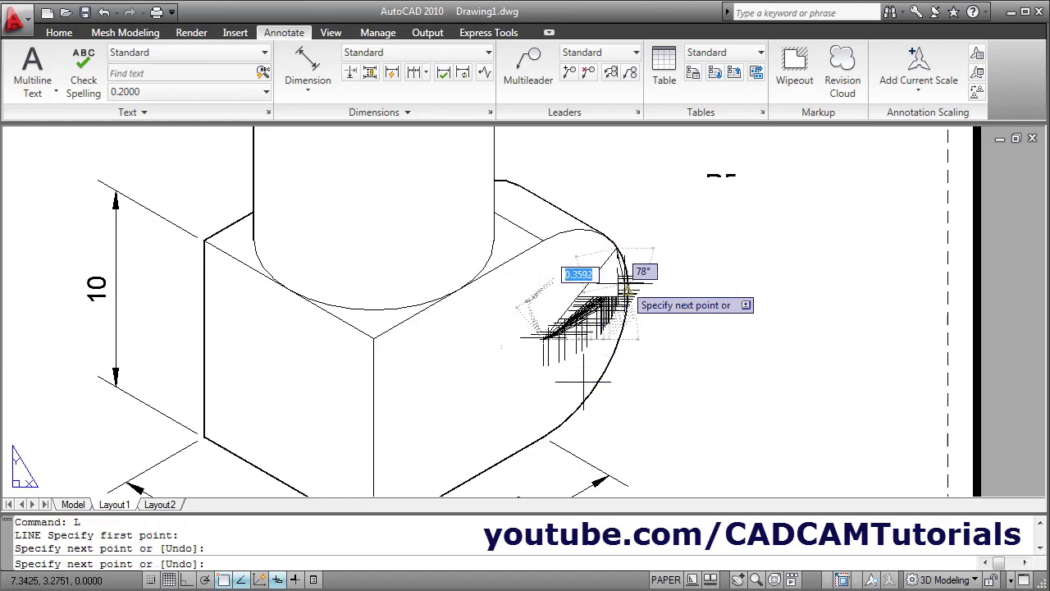
{"action": "key", "text": "Escape"}
{"action": "scroll", "coordinate": [620, 299], "scroll_direction": "down", "scroll_amount": 3}
{"action": "mouse_move", "coordinate": [615, 304]}
{"action": "middle_mouse_down"}
{"action": "mouse_move", "coordinate": [602, 317]}
{"action": "mouse_move", "coordinate": [661, 390]}
{"action": "middle_mouse_up"}
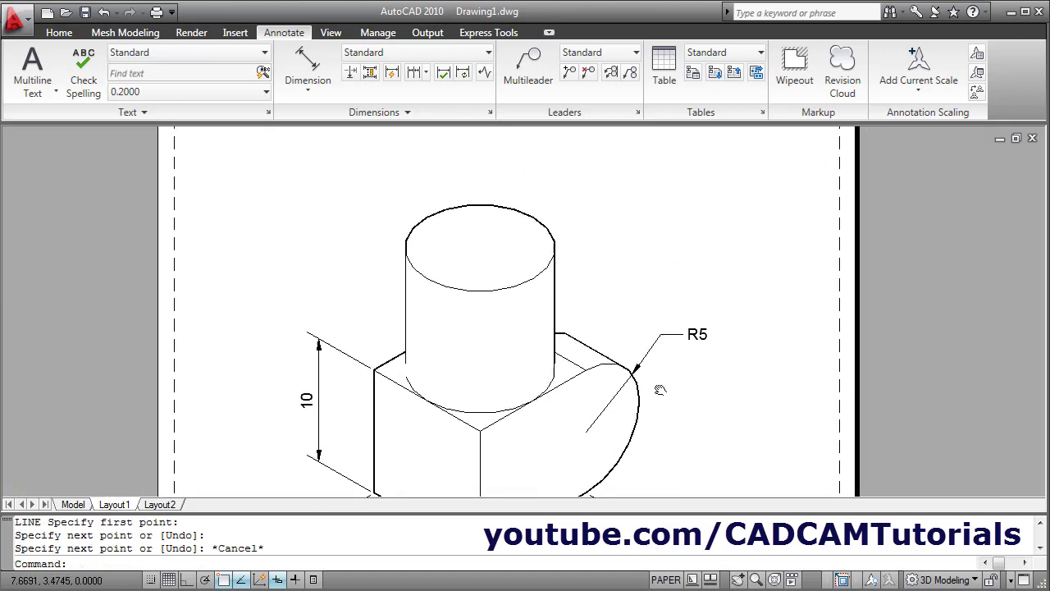
Add a second R5 multileader pointing to the cylinder's top edge.
{"action": "left_click", "coordinate": [528, 70]}
{"action": "right_click", "coordinate": [585, 190], "text": "shift"}
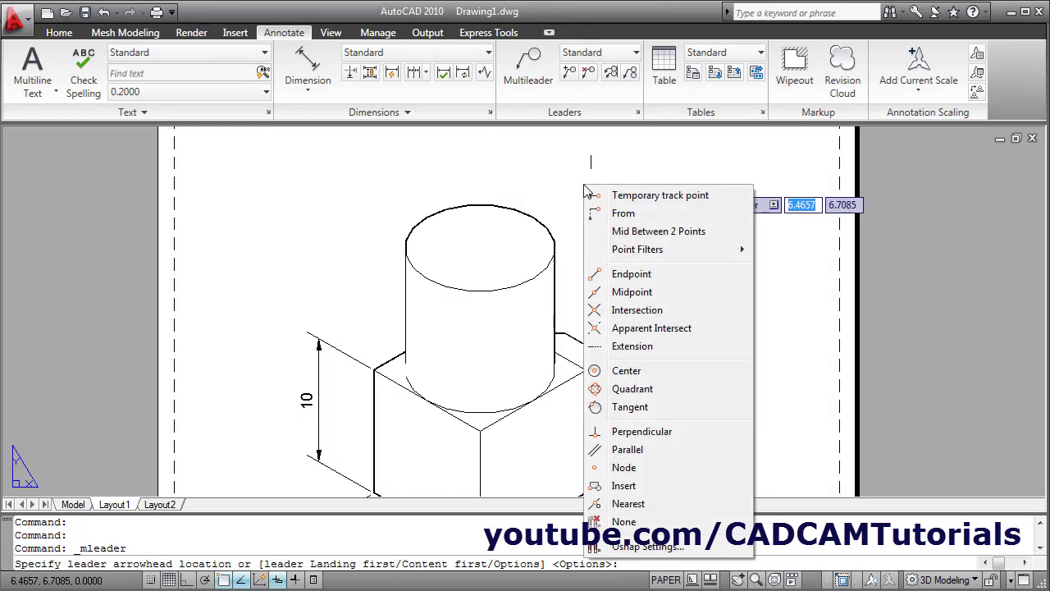
{"action": "left_click", "coordinate": [629, 504]}
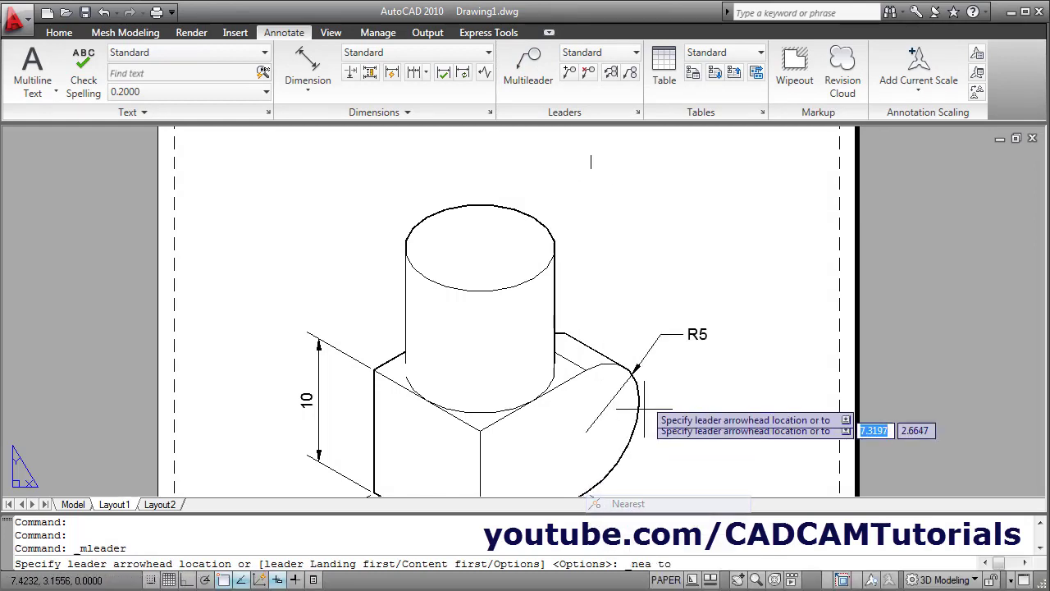
{"action": "left_click", "coordinate": [517, 203]}
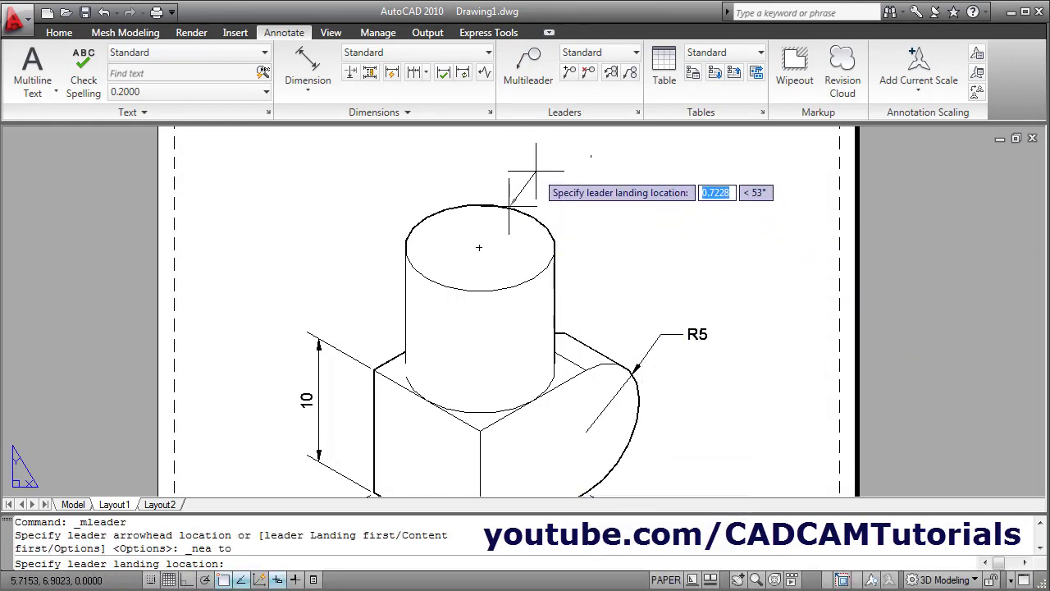
{"action": "left_click", "coordinate": [540, 172]}
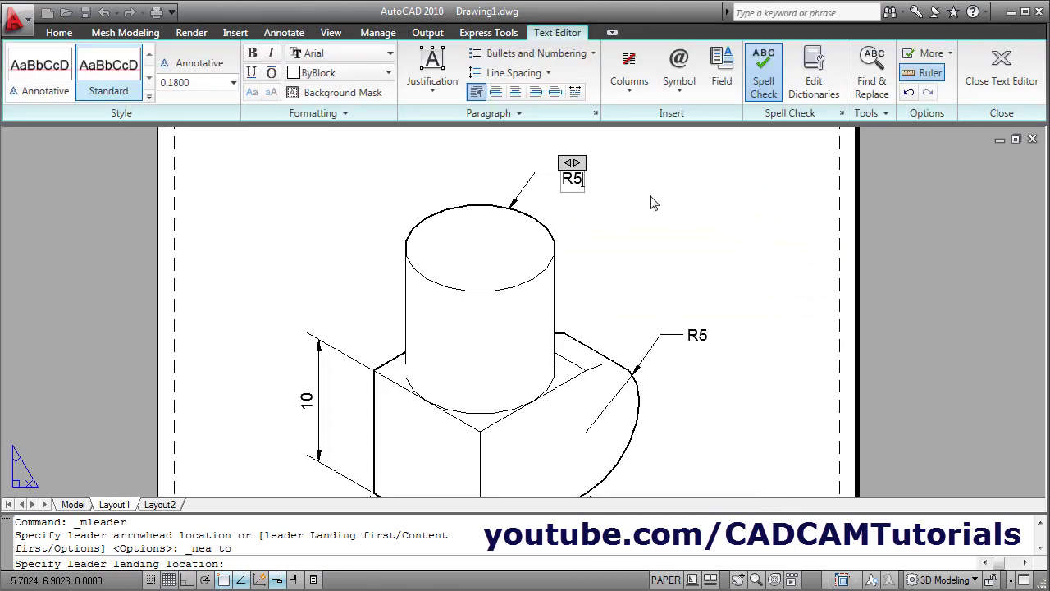
{"action": "left_click", "coordinate": [695, 245]}
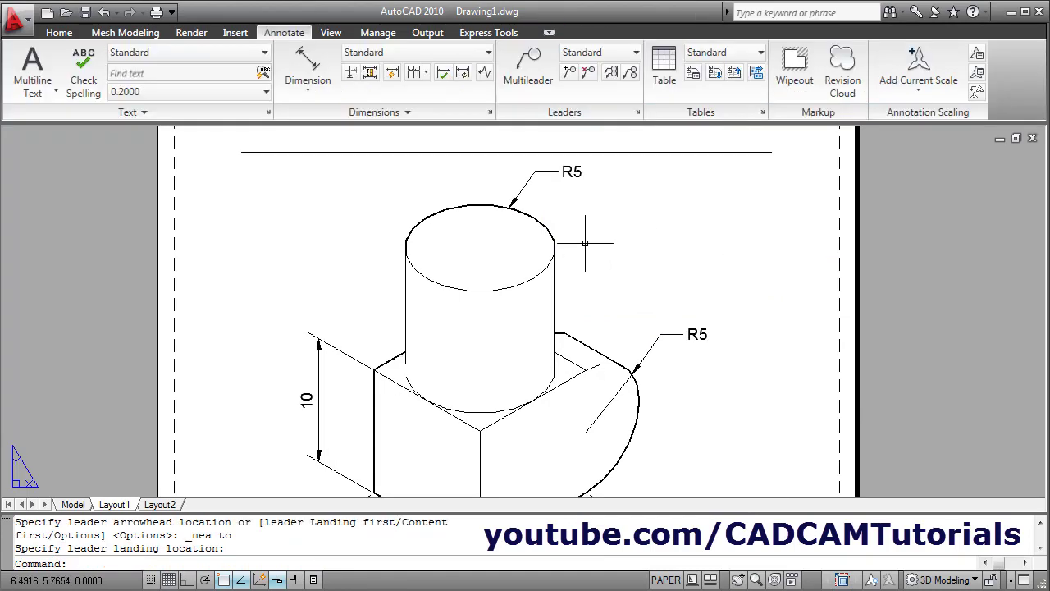
{"action": "scroll", "coordinate": [585, 243], "scroll_direction": "up", "scroll_amount": 3}
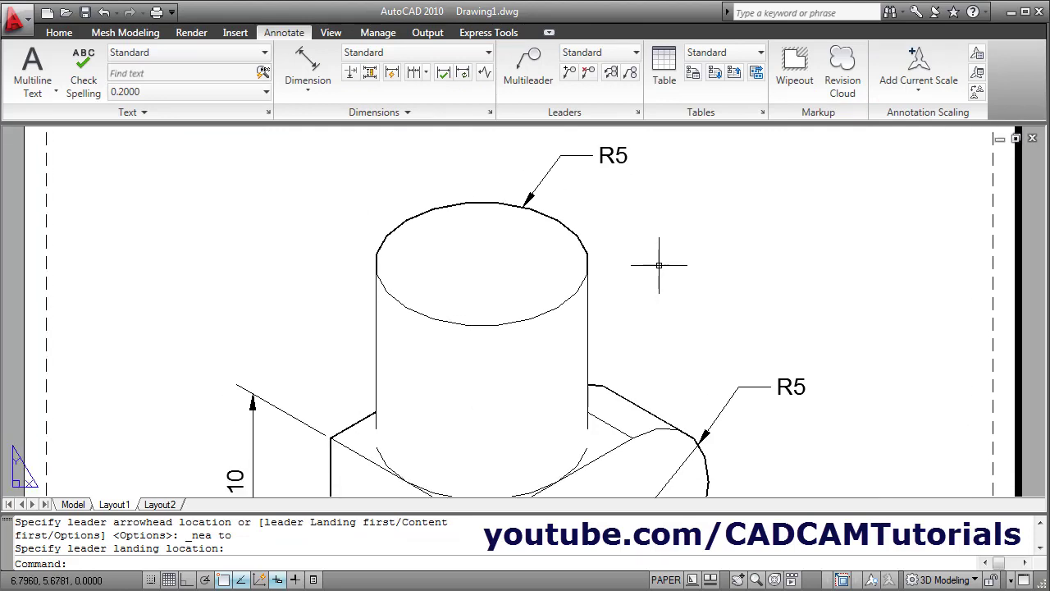
Cancel a stray LINE and zoom extents to fit the whole part.
{"action": "type", "text": "L"}
{"action": "key", "text": "Return"}
{"action": "left_click", "coordinate": [526, 202]}
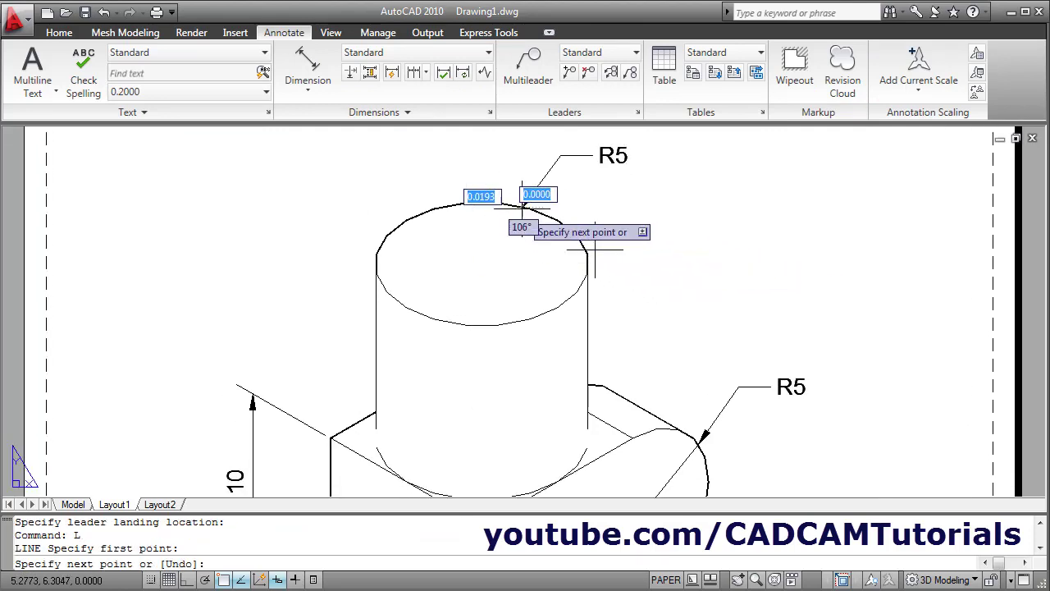
{"action": "left_click", "coordinate": [481, 264]}
{"action": "key", "text": "Escape"}
{"action": "key", "text": "Escape"}
{"action": "key", "text": "Escape"}
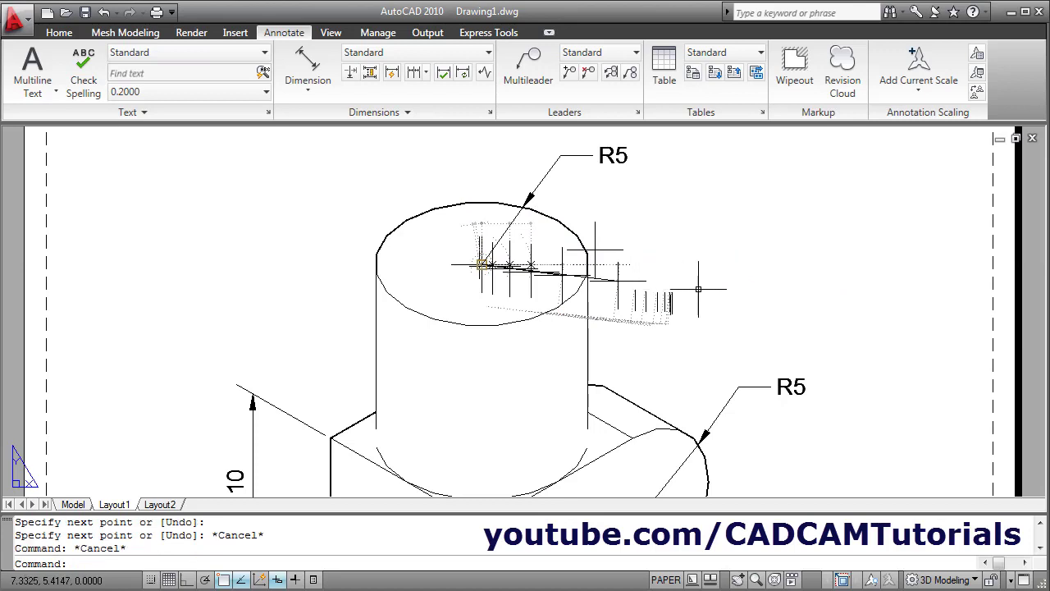
{"action": "middle_click", "coordinate": [735, 284]}
{"action": "middle_click", "coordinate": [735, 284]}
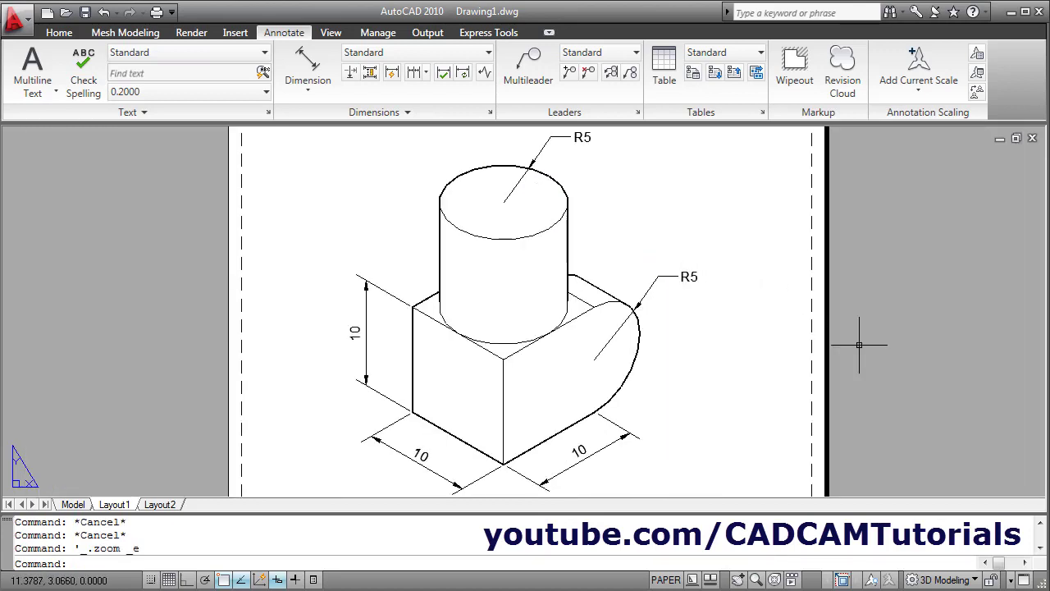